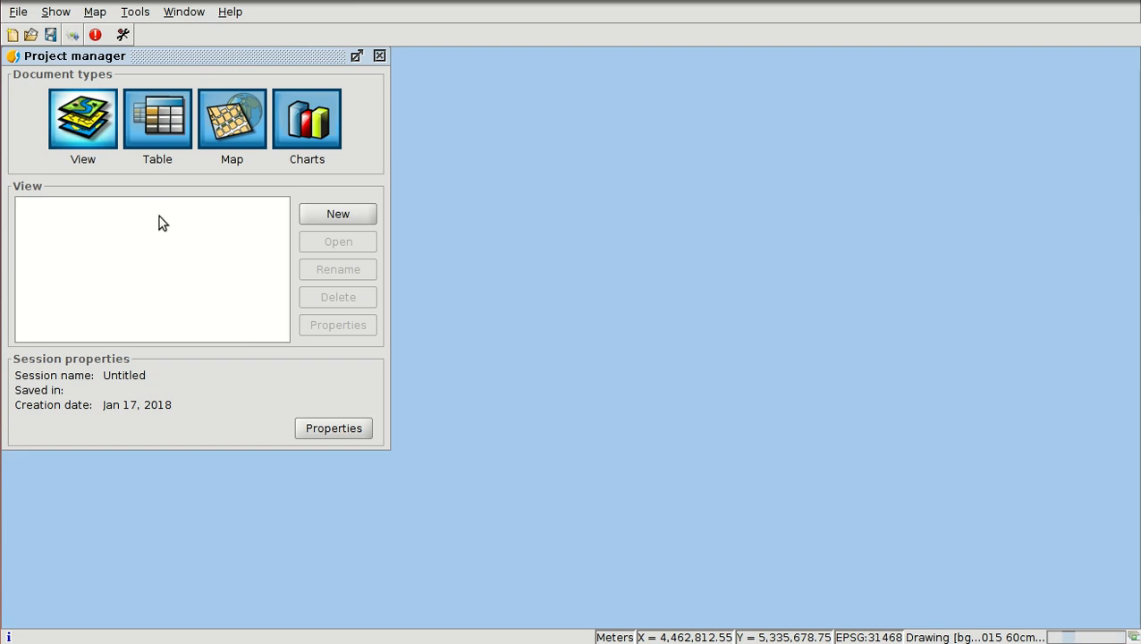
# - Inspect the CSV properties of Monuments_Museums-Munich-31468.csv for a new table document, without creating the table
pyautogui.click(158, 131)
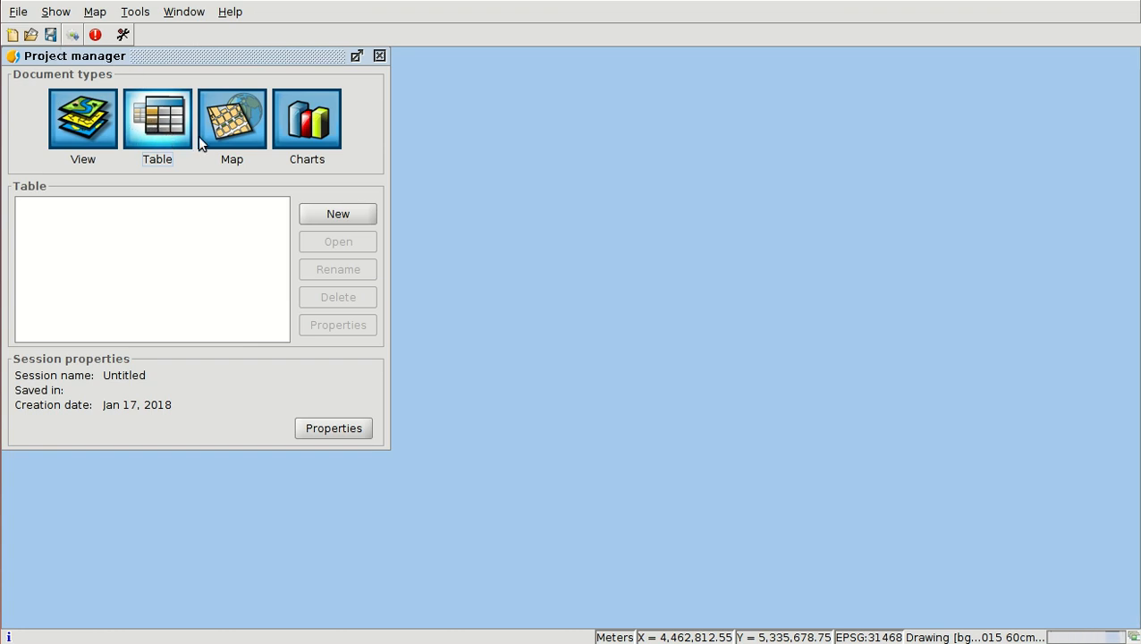
pyautogui.click(338, 215)
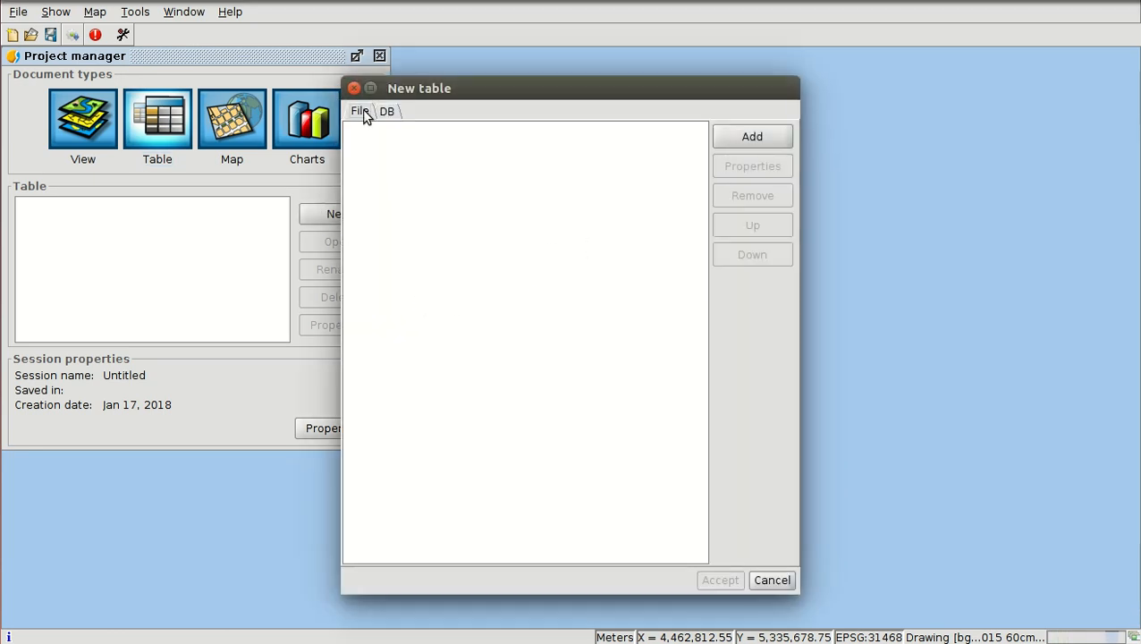
pyautogui.click(744, 140)
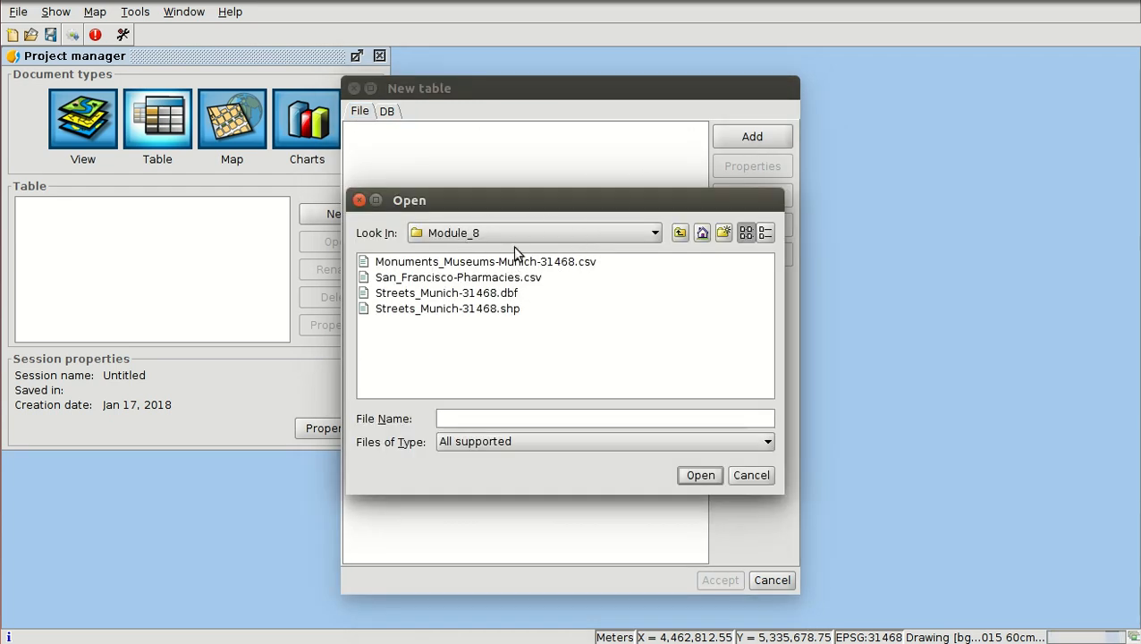
pyautogui.click(425, 265)
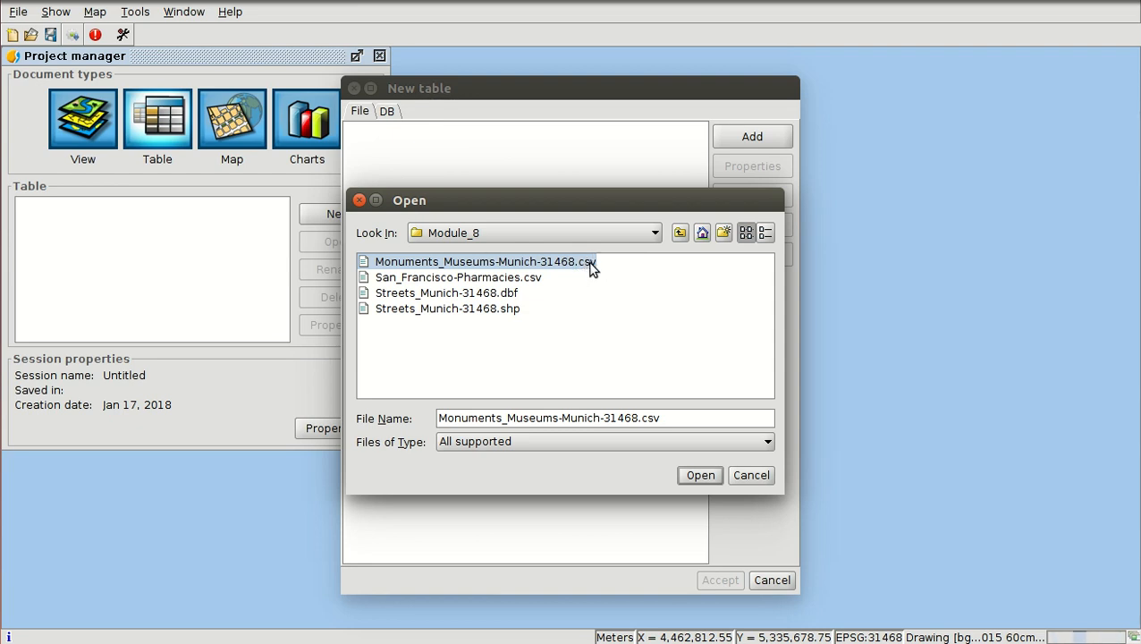
pyautogui.click(700, 478)
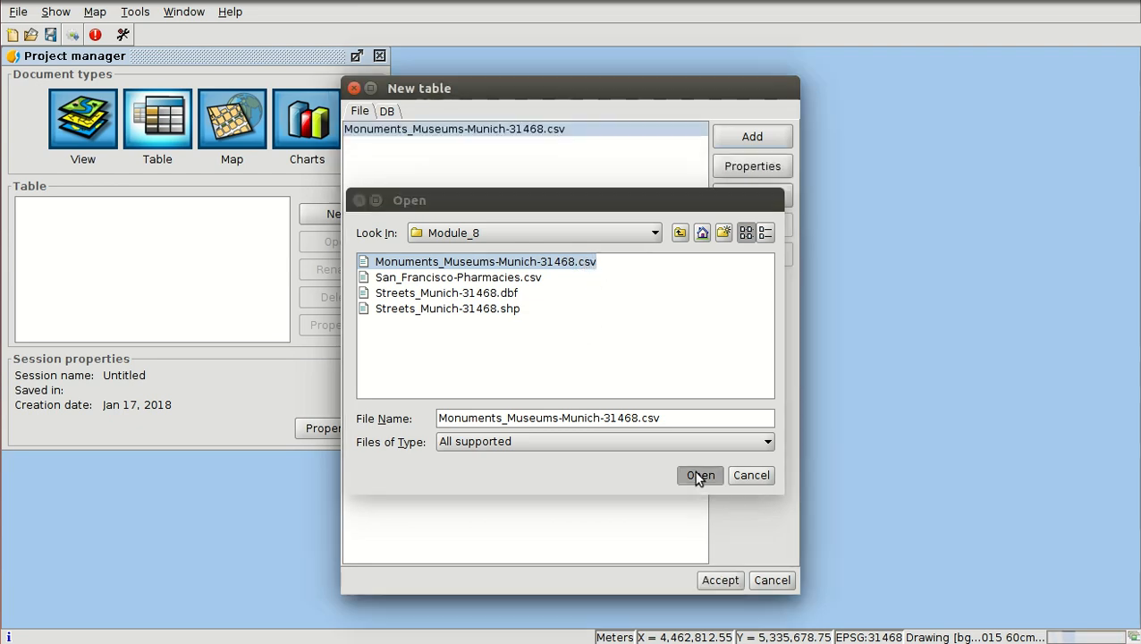
pyautogui.click(749, 167)
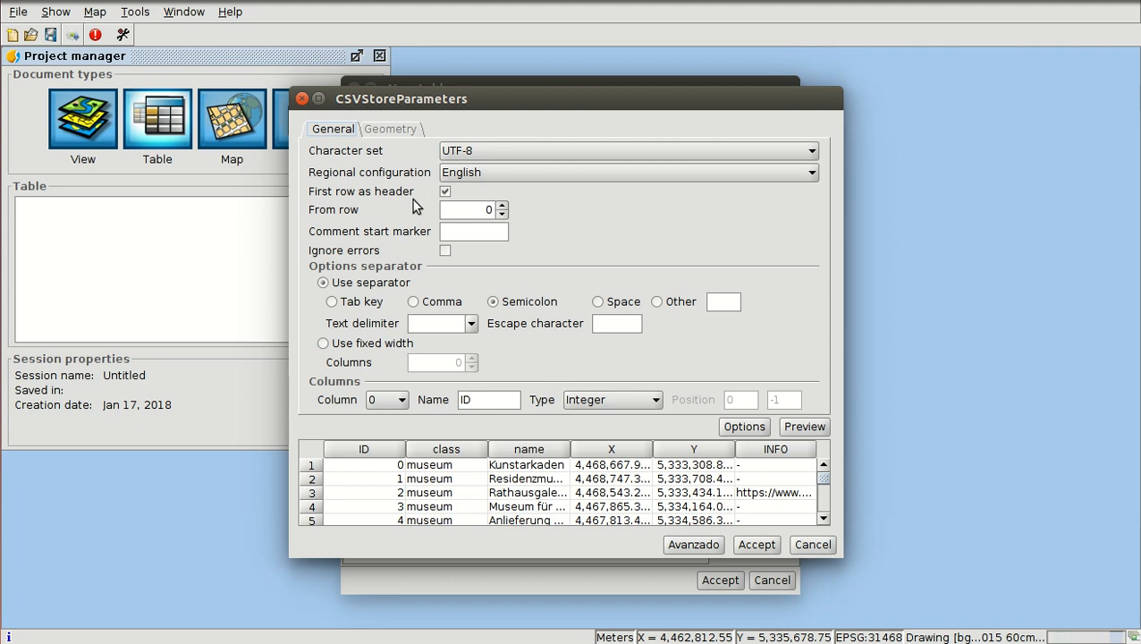
pyautogui.click(302, 98)
pyautogui.click(769, 581)
# - Look for the CSV Wizard script in the Add-ons manager, using installation from URL with the Testing gvSIG repository
pyautogui.click(141, 14)
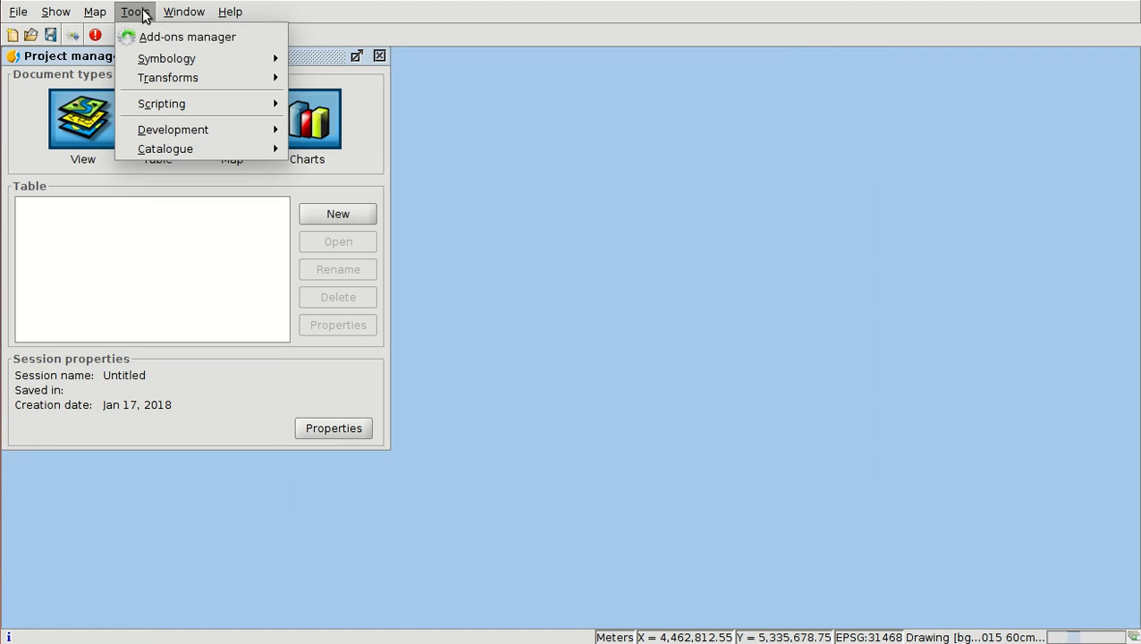
pyautogui.click(167, 35)
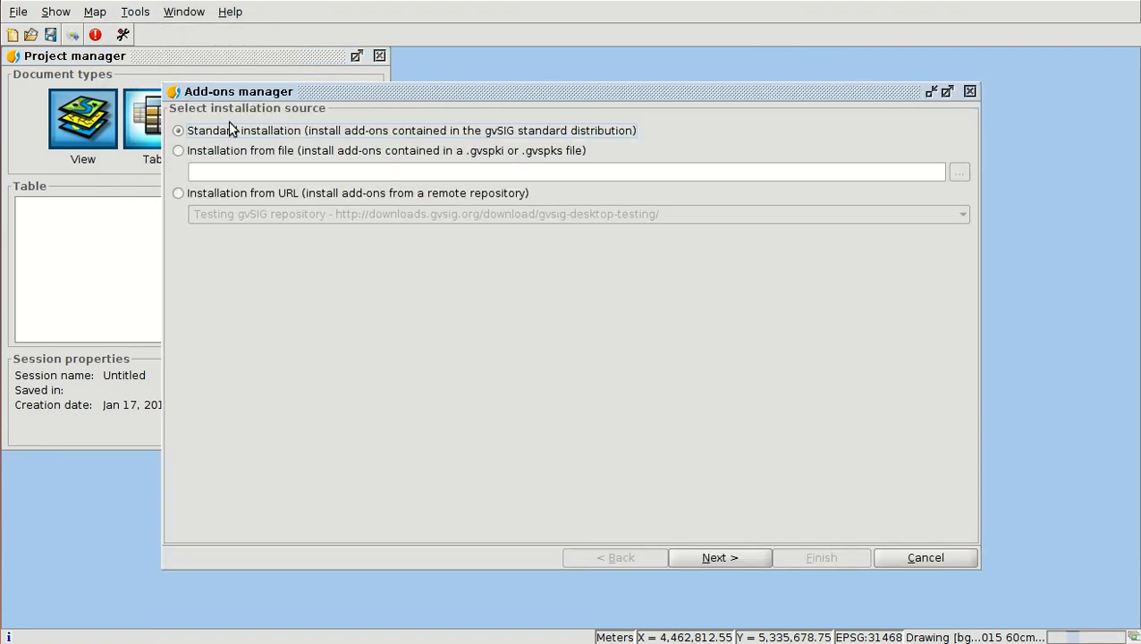
pyautogui.click(213, 195)
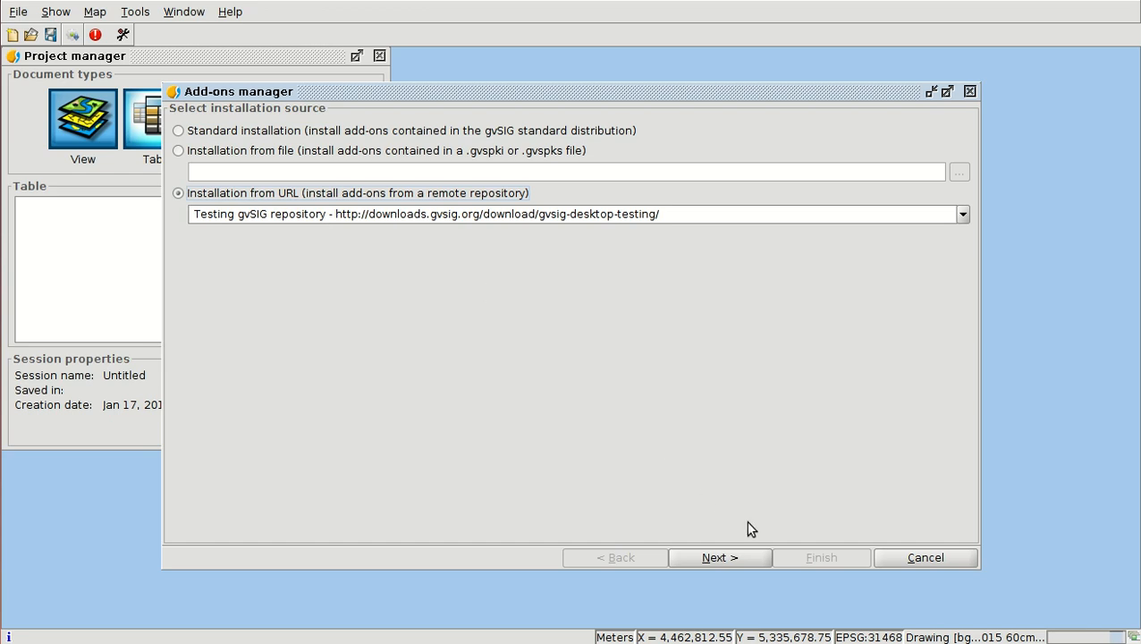
pyautogui.click(732, 554)
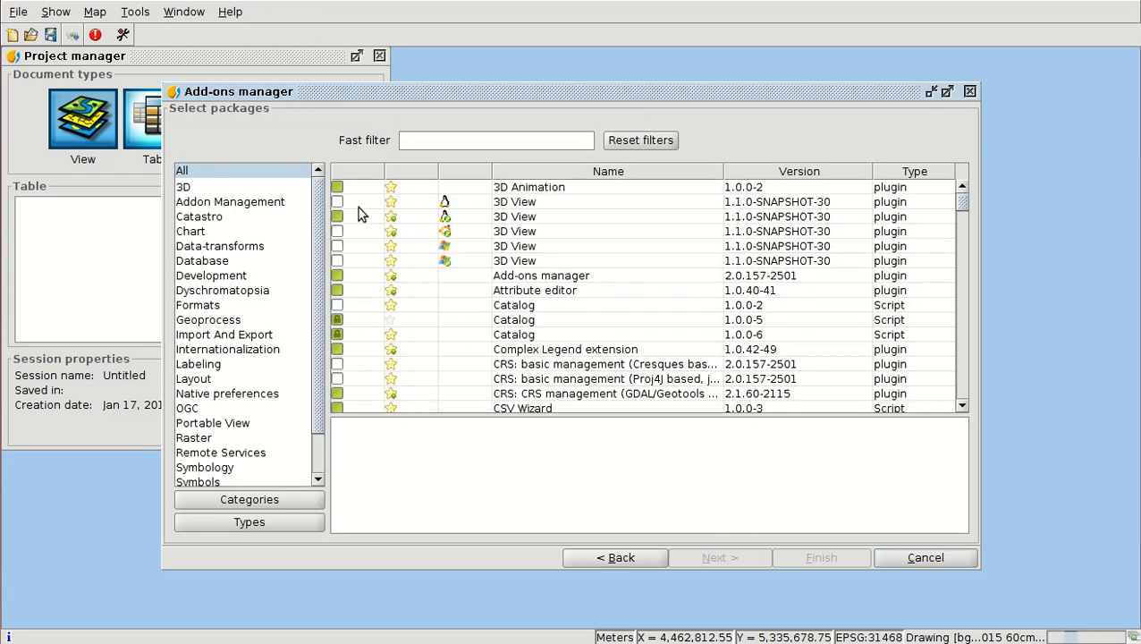
pyautogui.scroll(-1, 565, 283)
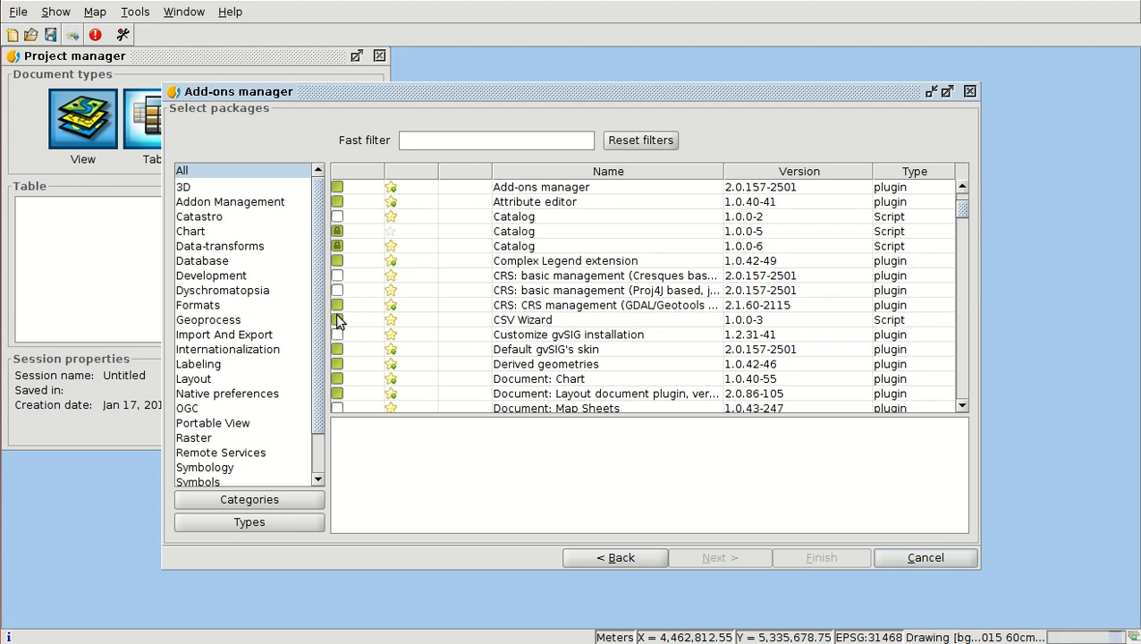
pyautogui.click(920, 557)
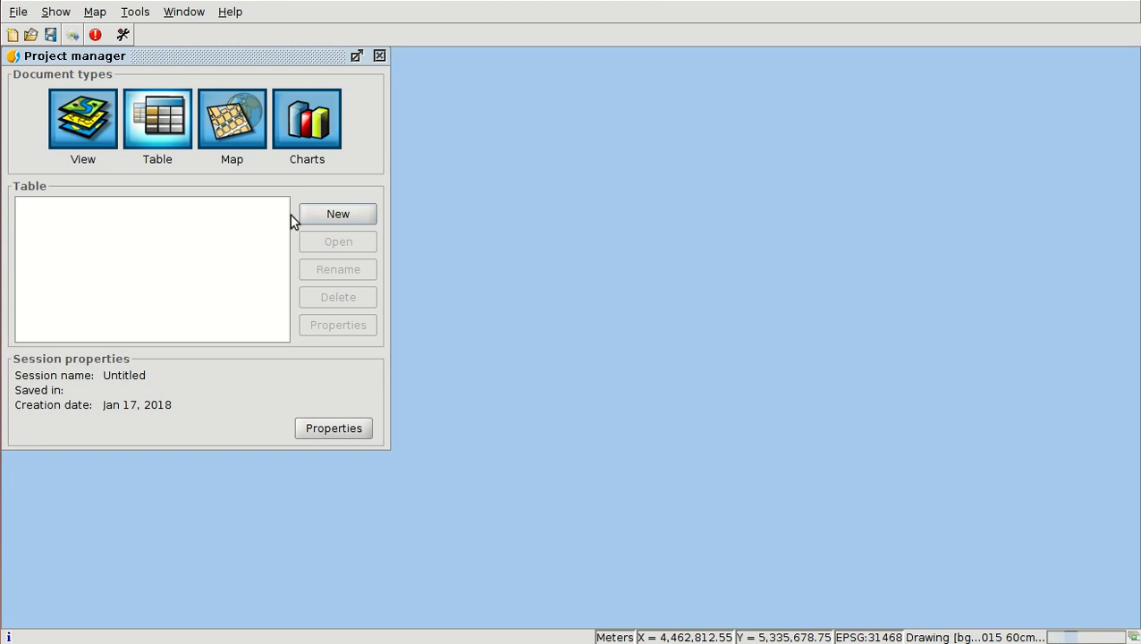
# - Add Monuments_Museums-Munich-31468.csv to a new table and open its CSV properties, keeping the UTF-8 character set
pyautogui.click(318, 215)
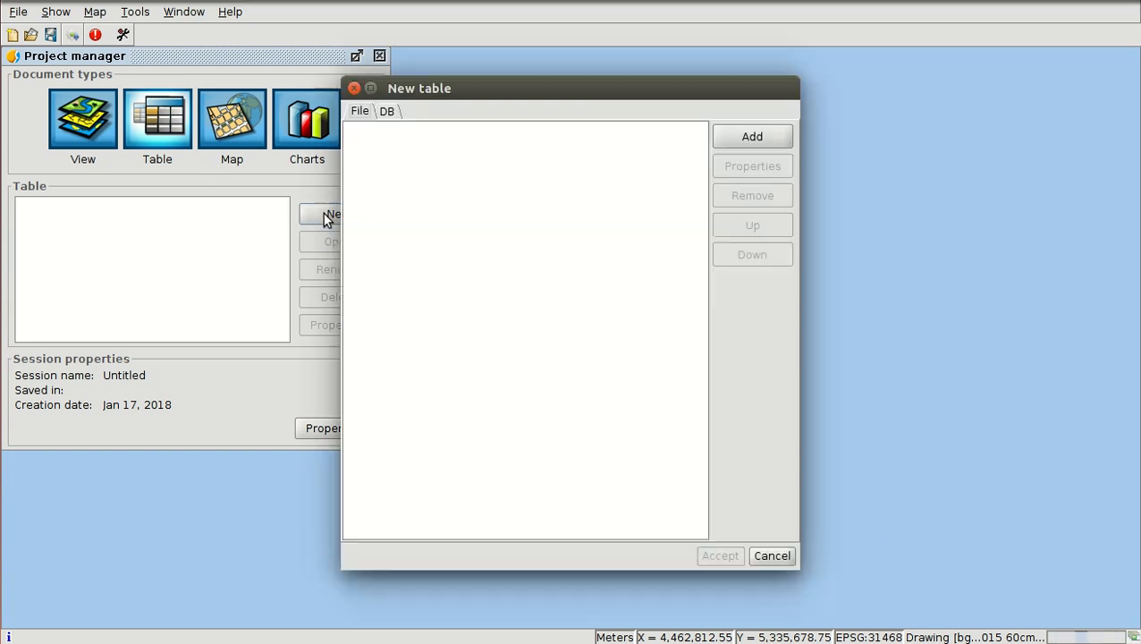
pyautogui.click(755, 136)
pyautogui.doubleClick(436, 249)
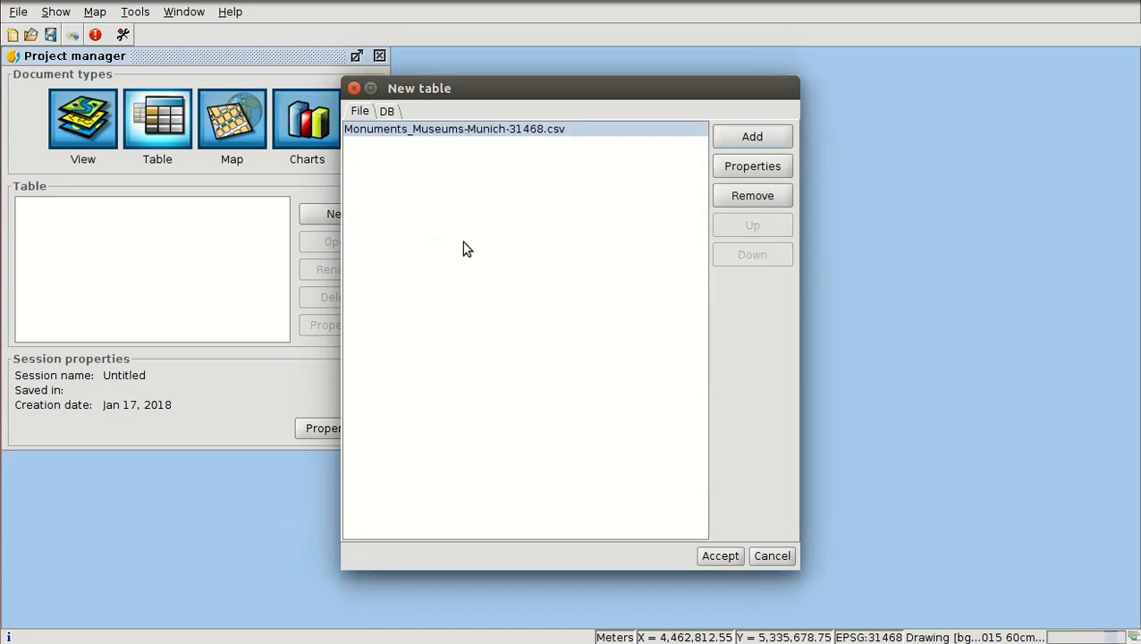
pyautogui.click(736, 166)
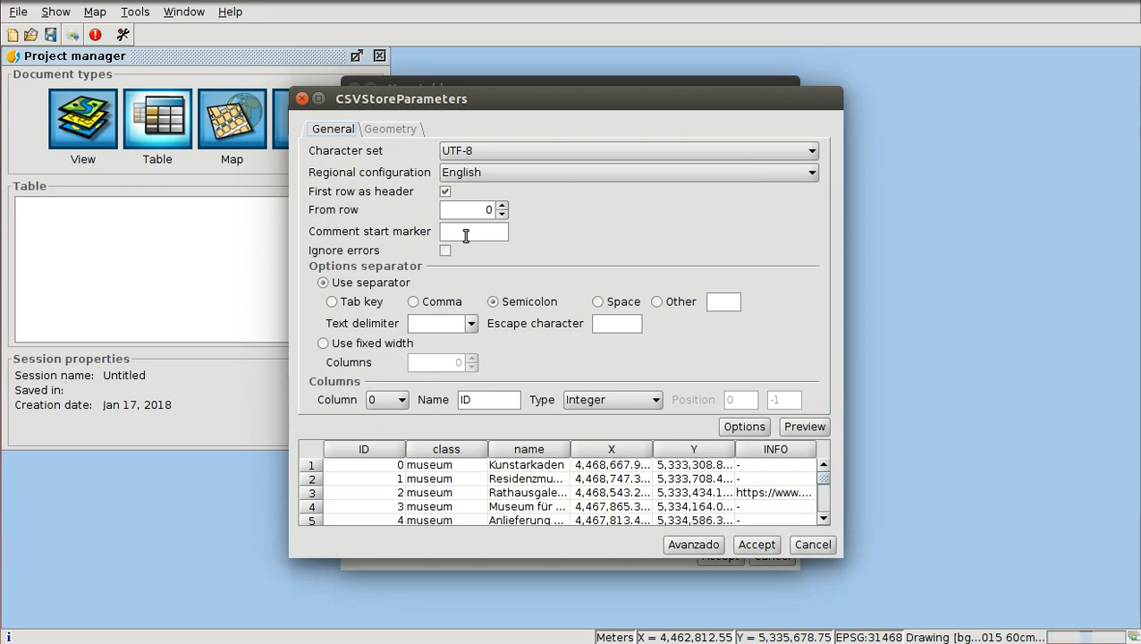
pyautogui.click(485, 148)
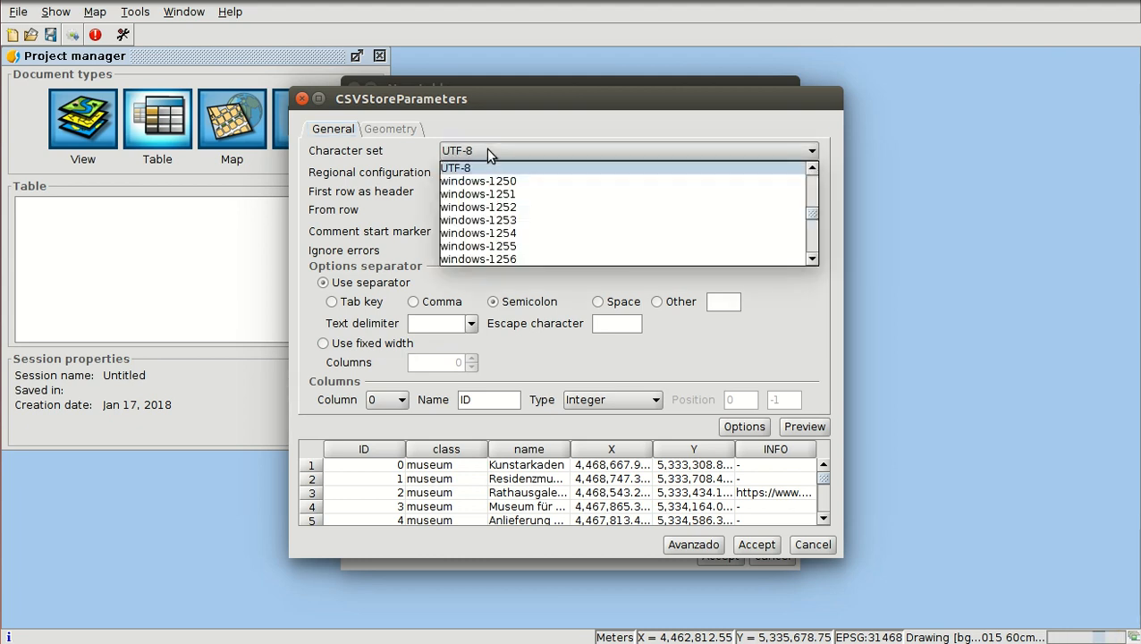
pyautogui.click(492, 150)
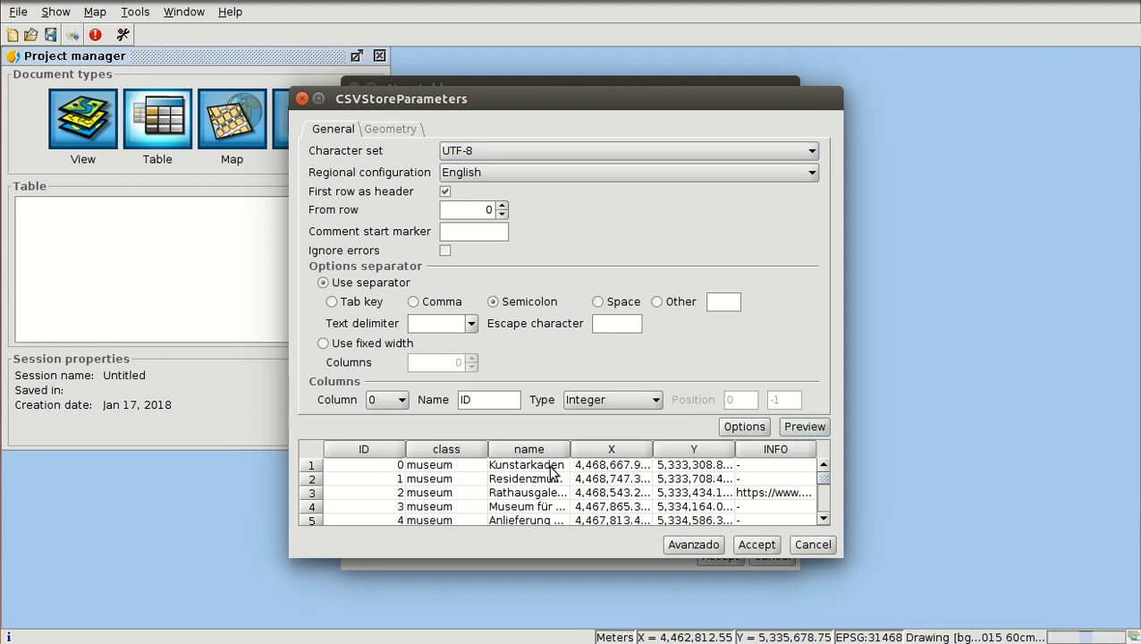
# - Examine the CSV preview rows and the data types assigned to the class, name, X and Y columns
pyautogui.scroll(-4, 576, 487)
pyautogui.scroll(4, 581, 487)
pyautogui.moveTo(735, 449); pyautogui.dragTo(756, 449)
pyautogui.moveTo(653, 447); pyautogui.dragTo(688, 446)
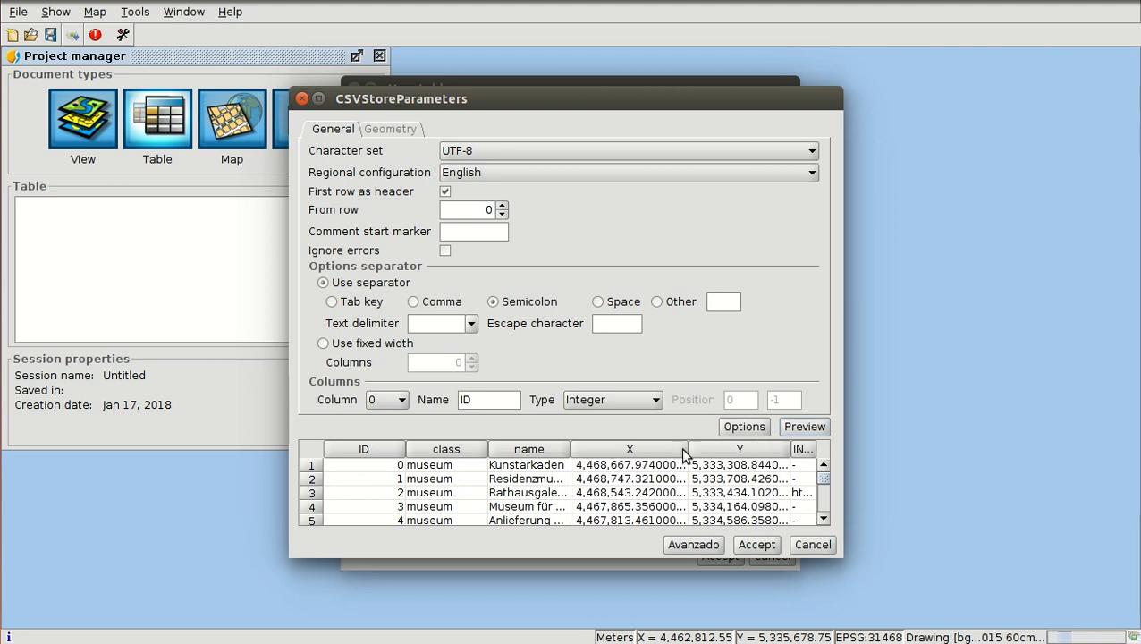
pyautogui.click(451, 448)
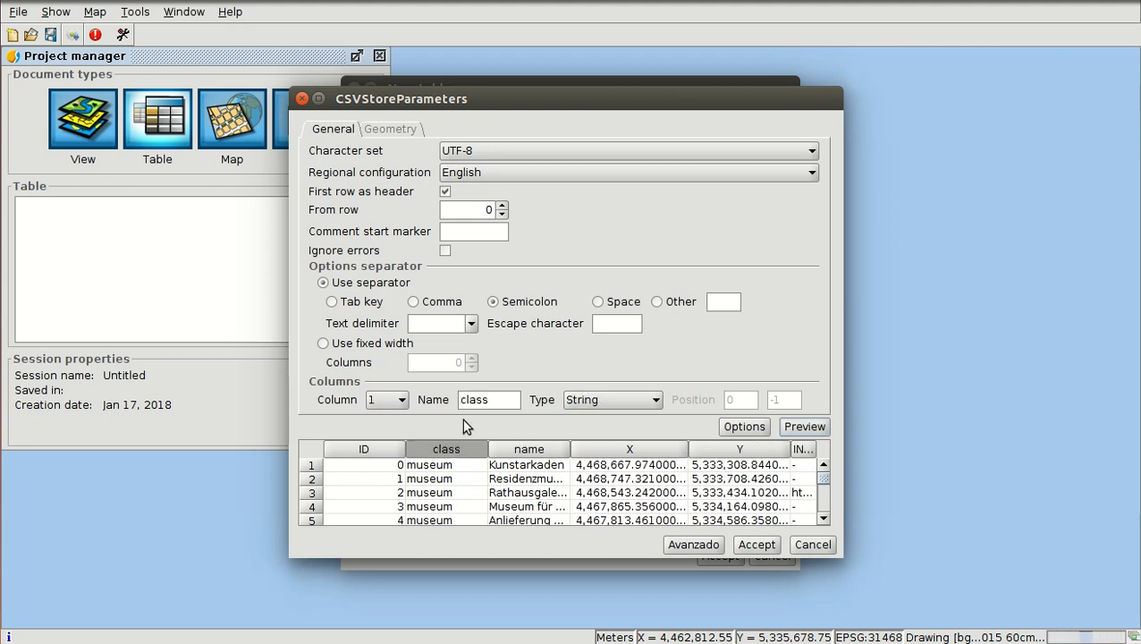
pyautogui.click(565, 449)
pyautogui.click(613, 447)
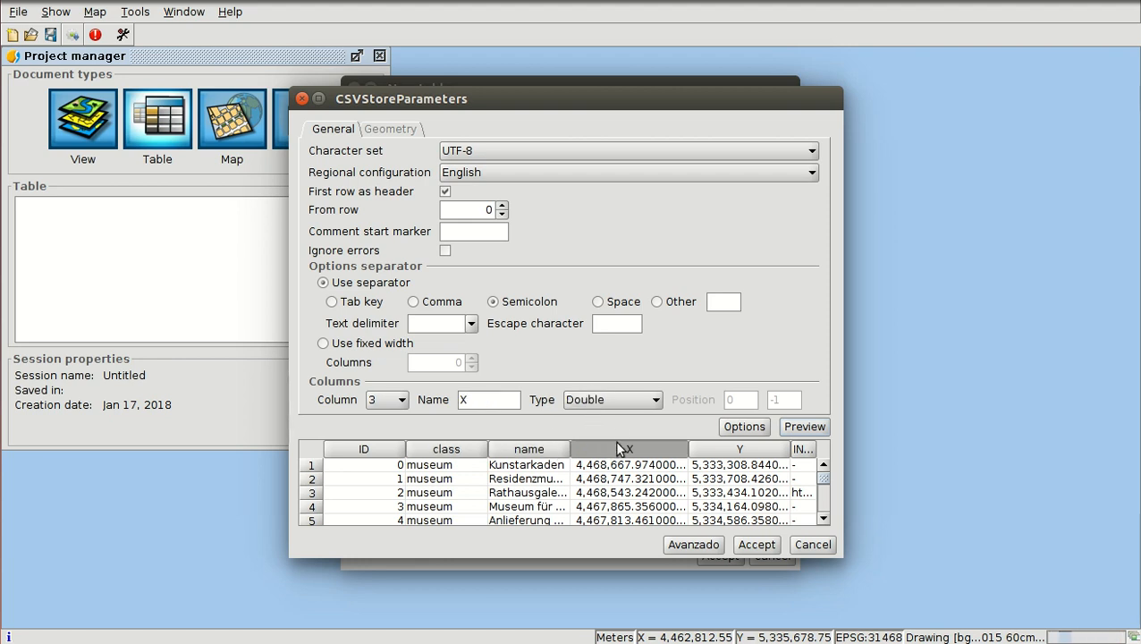
pyautogui.click(714, 451)
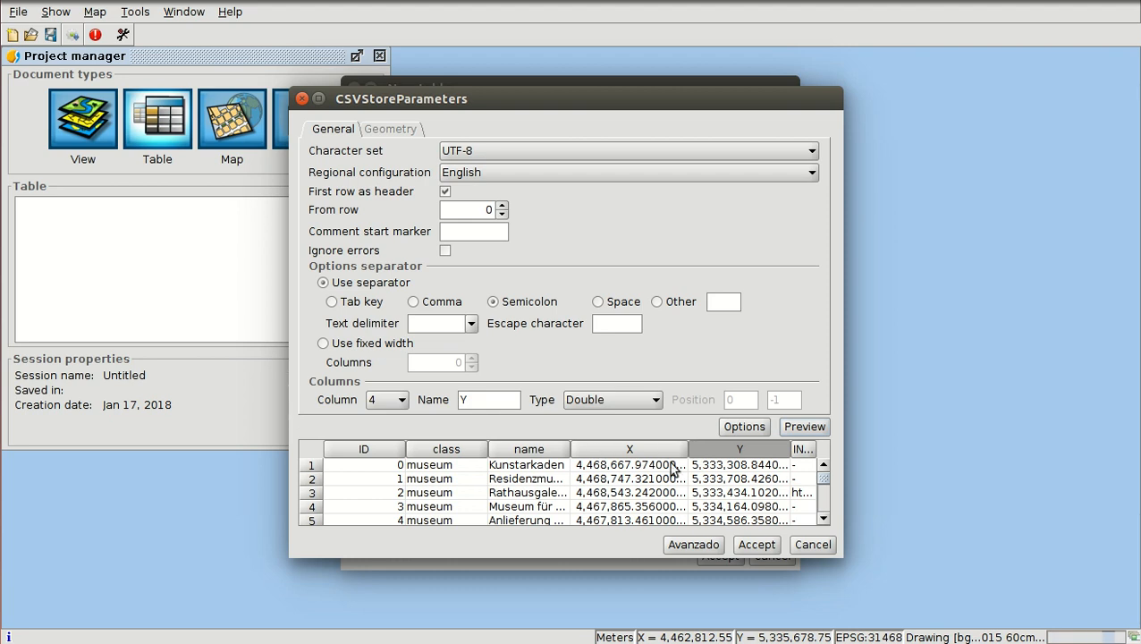
# - Accept the CSV settings to load the museums table, and widen its class, name, X, Y and INFO columns
pyautogui.click(755, 544)
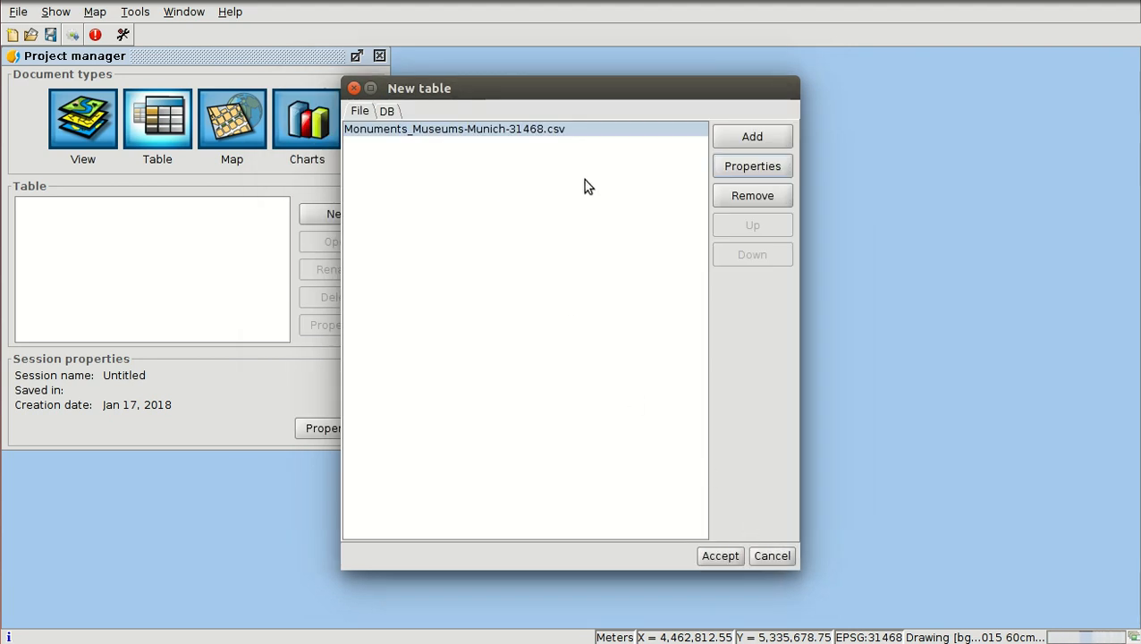
pyautogui.click(720, 555)
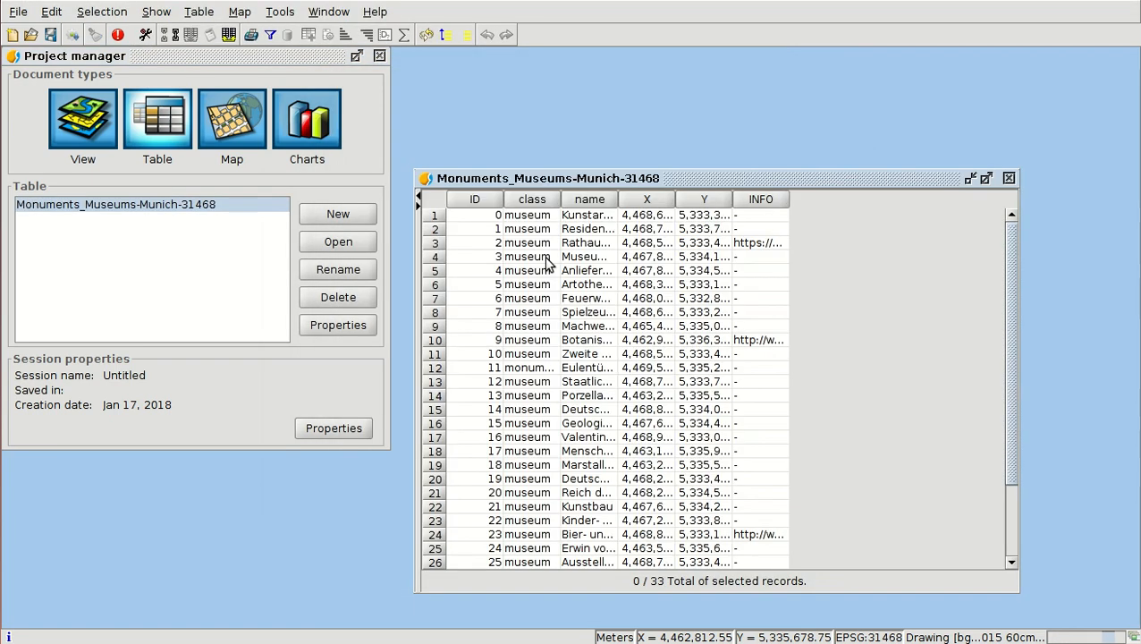
pyautogui.moveTo(558, 201); pyautogui.dragTo(972, 202)
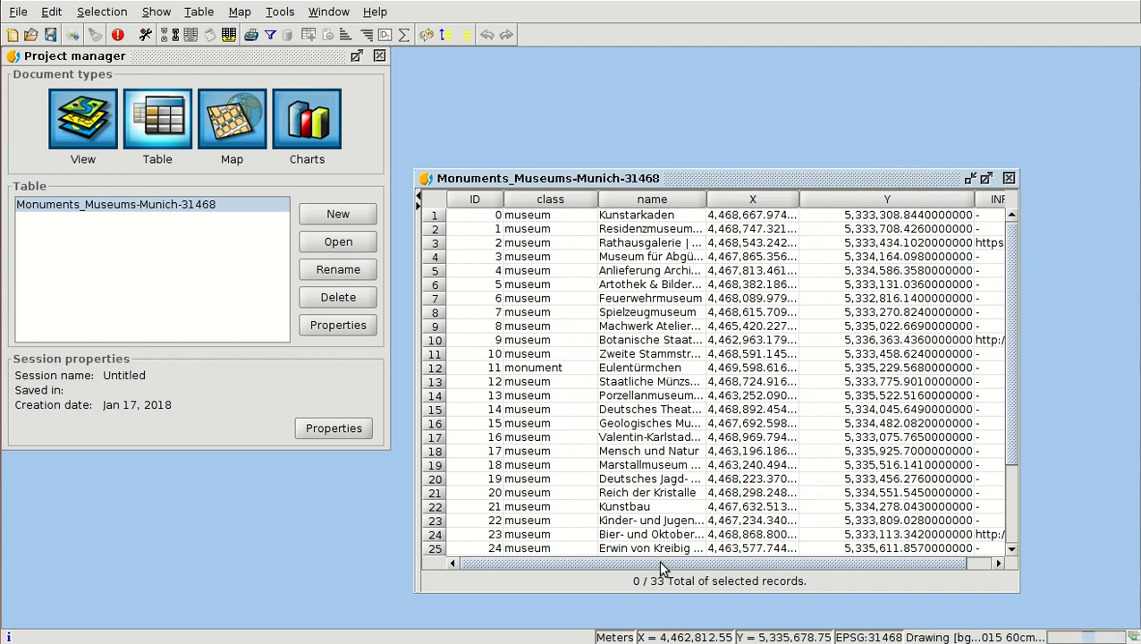
pyautogui.moveTo(664, 564); pyautogui.dragTo(808, 558)
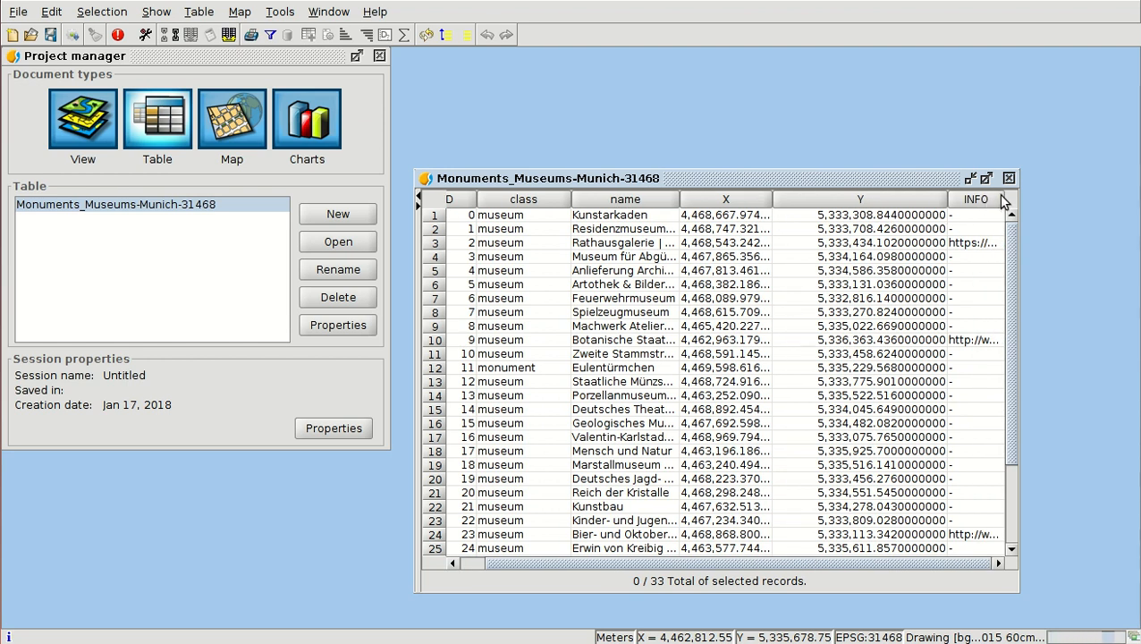
pyautogui.moveTo(1003, 198); pyautogui.dragTo(1039, 199)
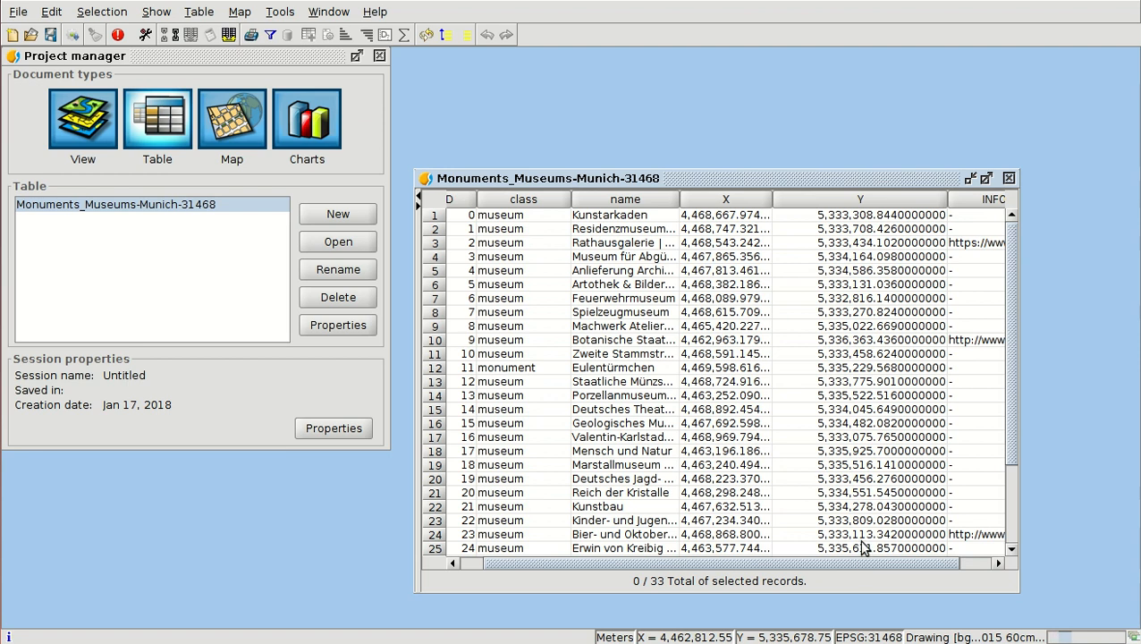
pyautogui.moveTo(868, 566); pyautogui.dragTo(939, 541)
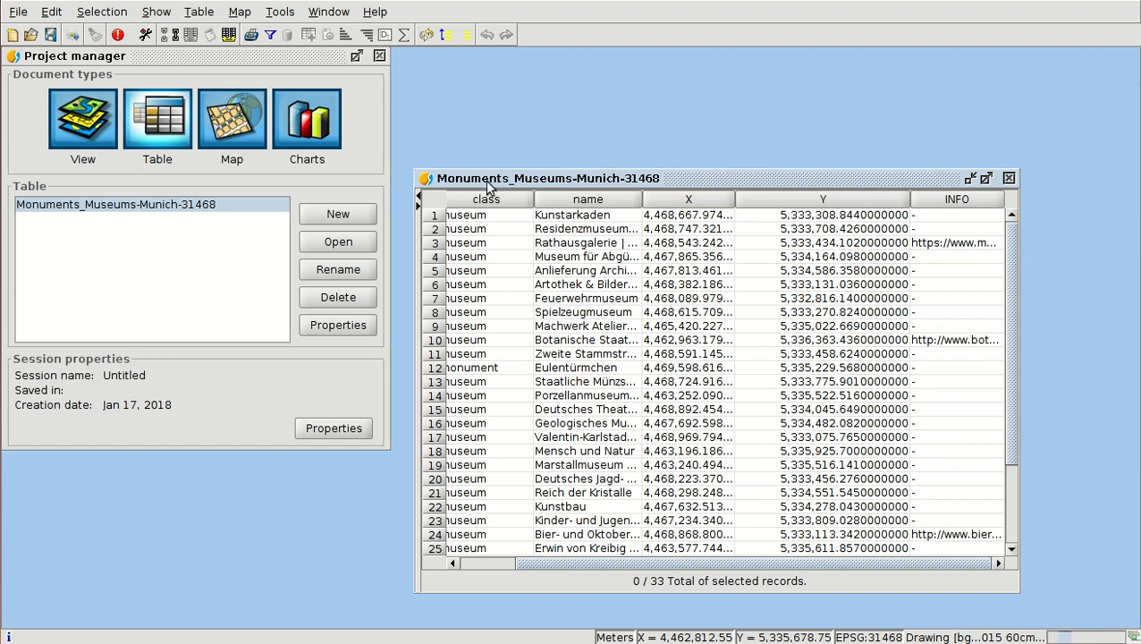
# - Create a new view document in the project and maximize its window
pyautogui.click(86, 127)
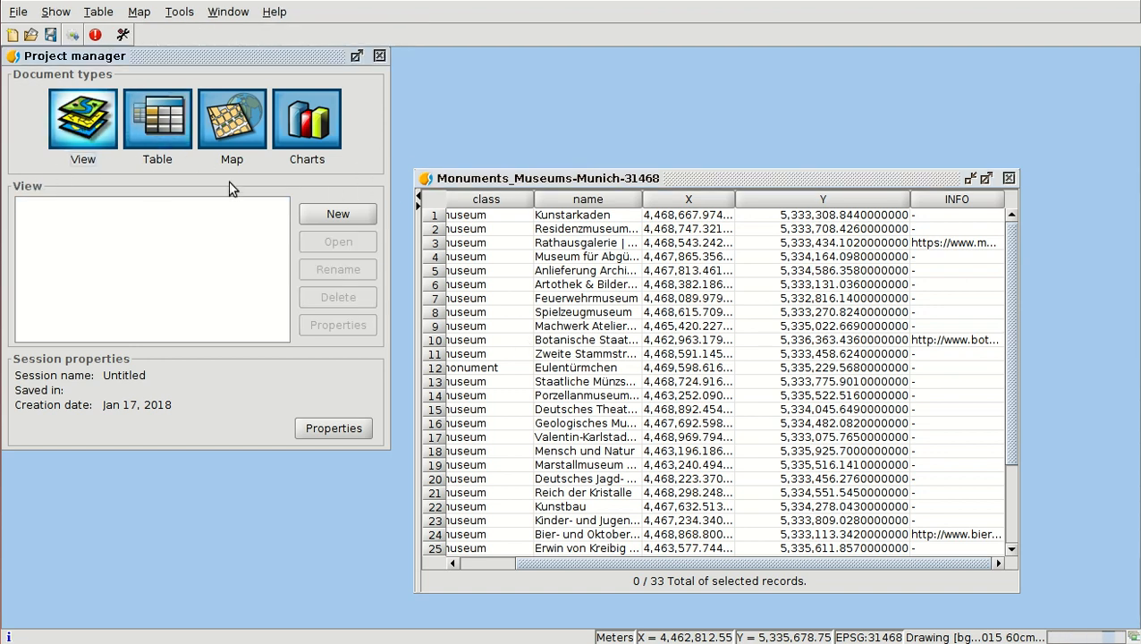
pyautogui.click(343, 213)
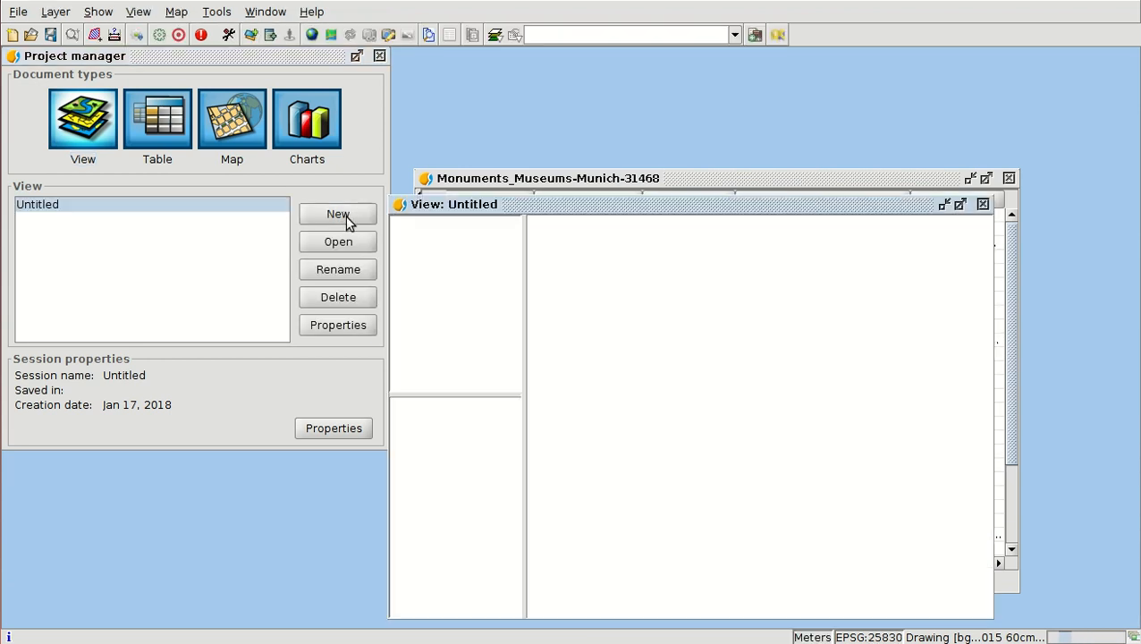
pyautogui.doubleClick(583, 207)
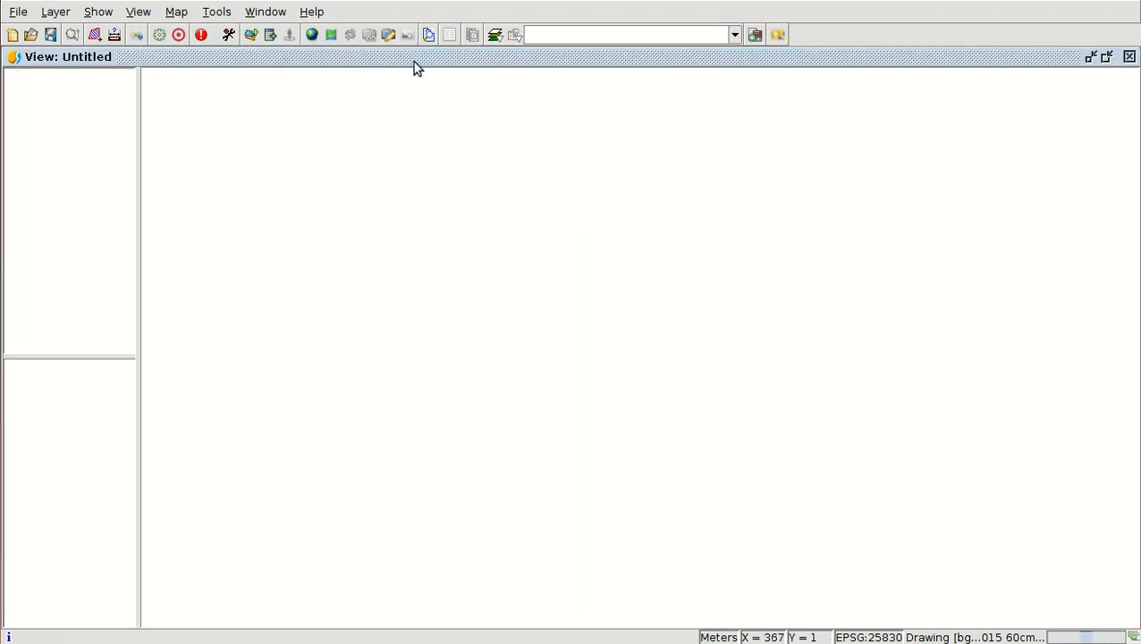
# - Change the view's name to Munich in its properties
pyautogui.click(139, 14)
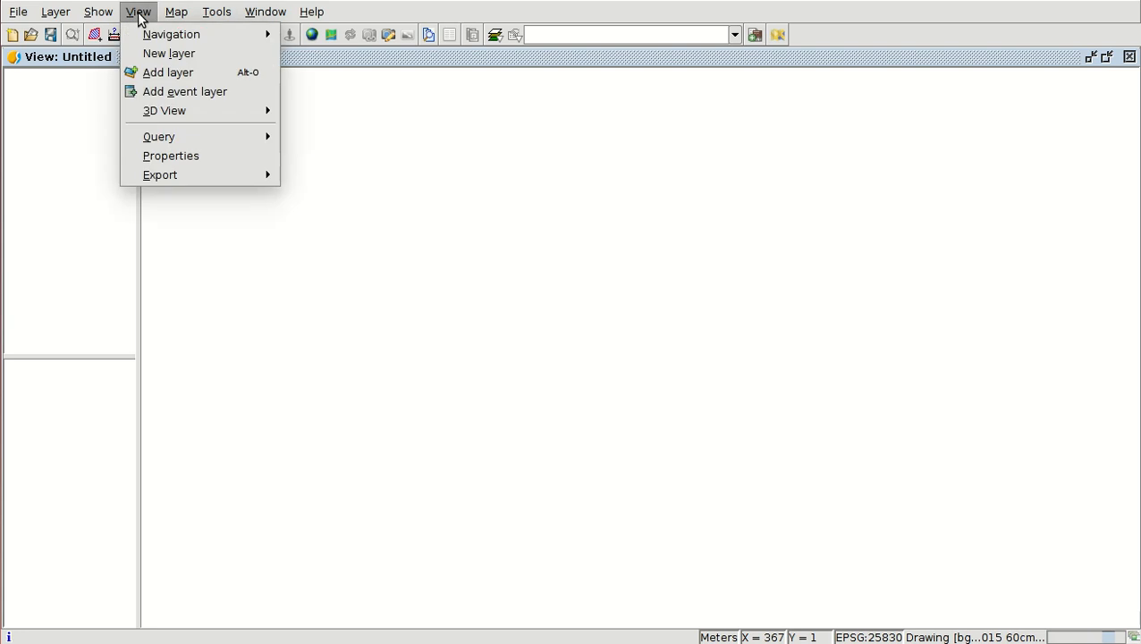
pyautogui.click(162, 159)
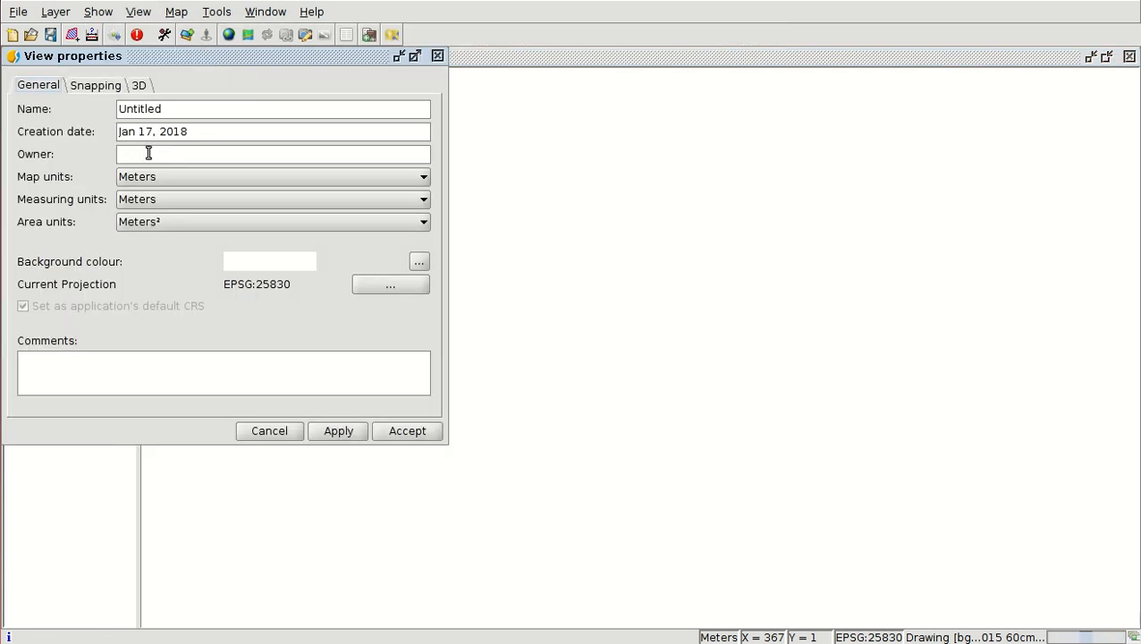
pyautogui.moveTo(170, 106); pyautogui.dragTo(100, 107)
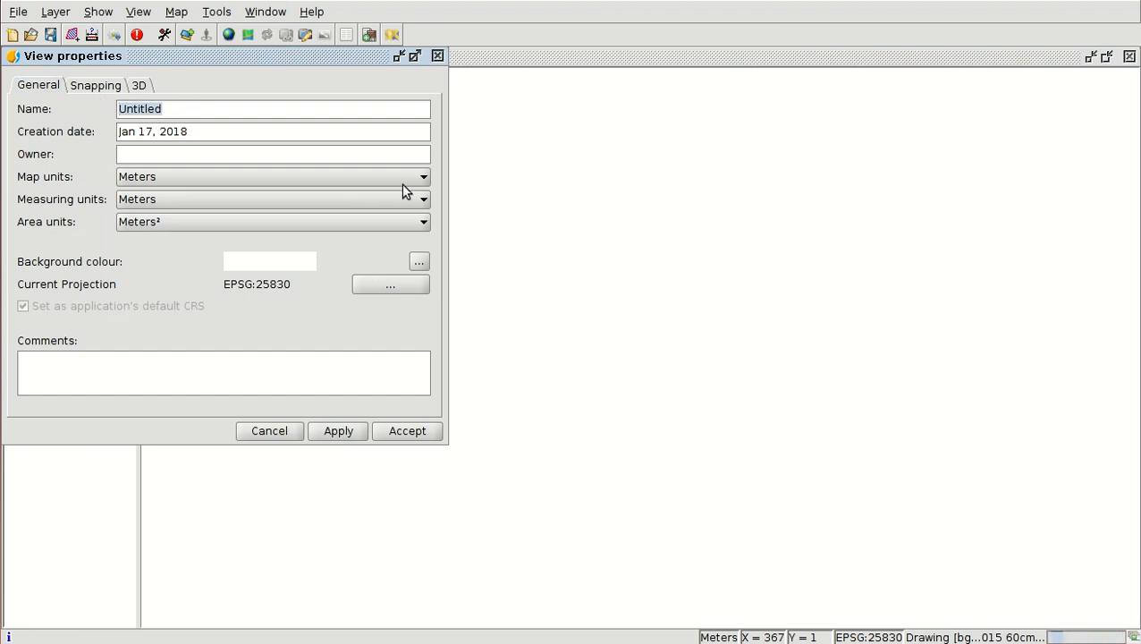
pyautogui.write('Mu')
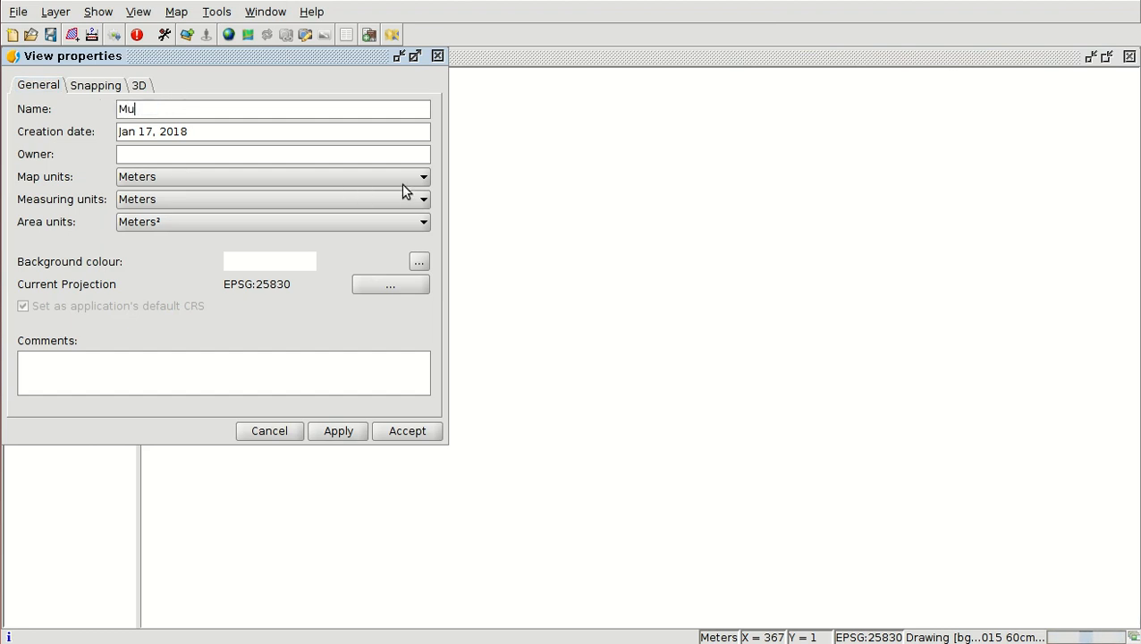
pyautogui.write('nich')
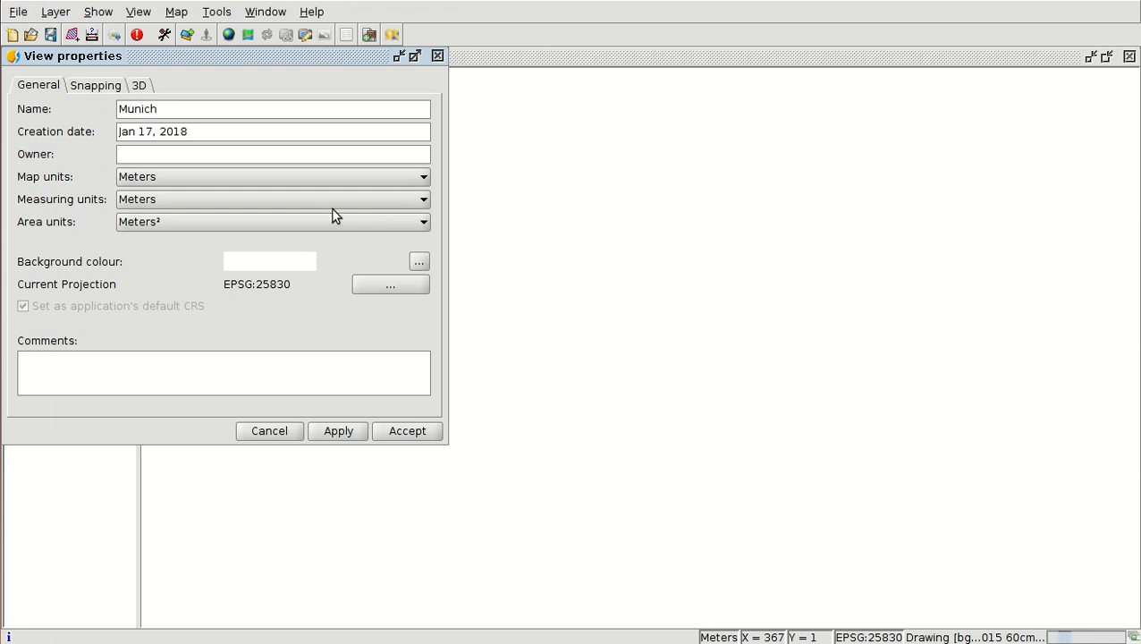
# - Set the view's projection to EPSG:31468, found by code in the EPSG repository, and accept the view properties
pyautogui.click(389, 286)
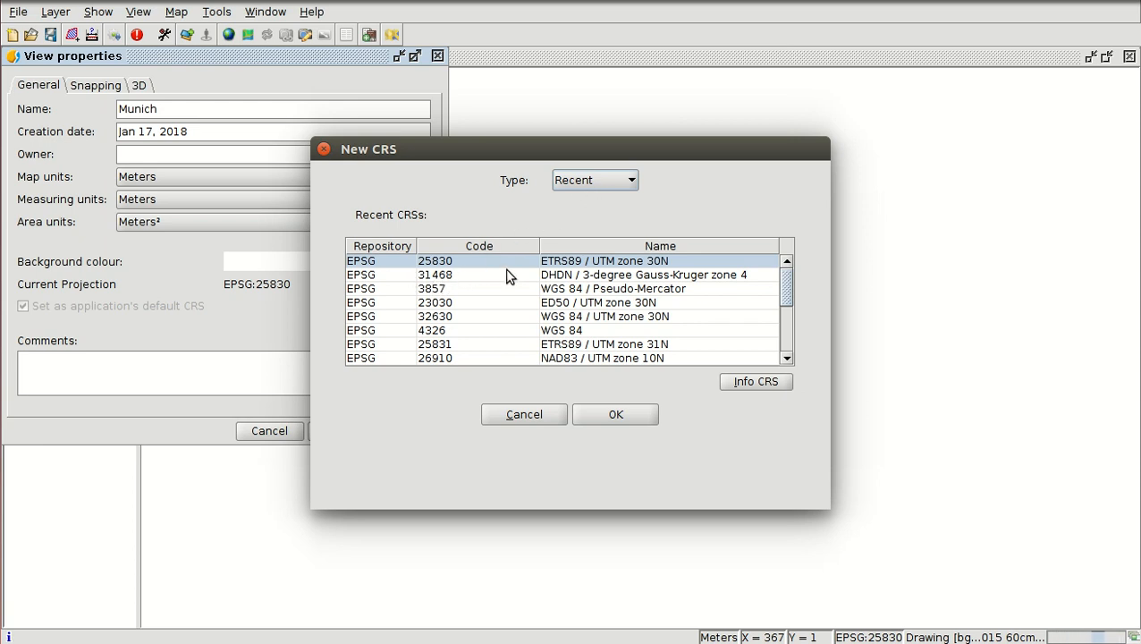
pyautogui.click(597, 181)
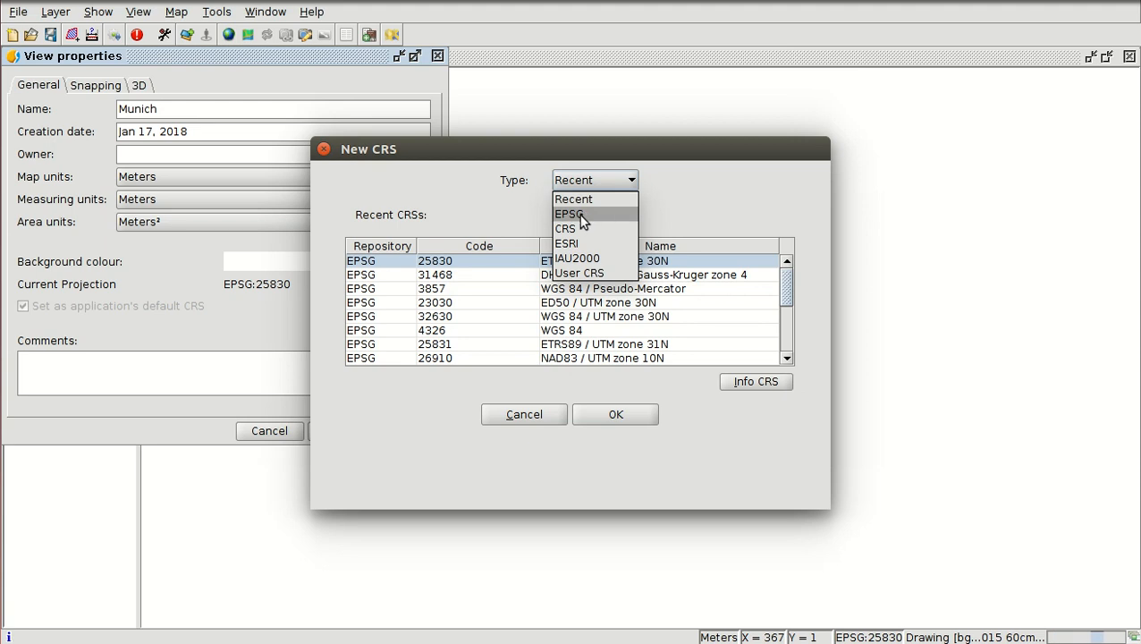
pyautogui.click(576, 217)
pyautogui.click(504, 227)
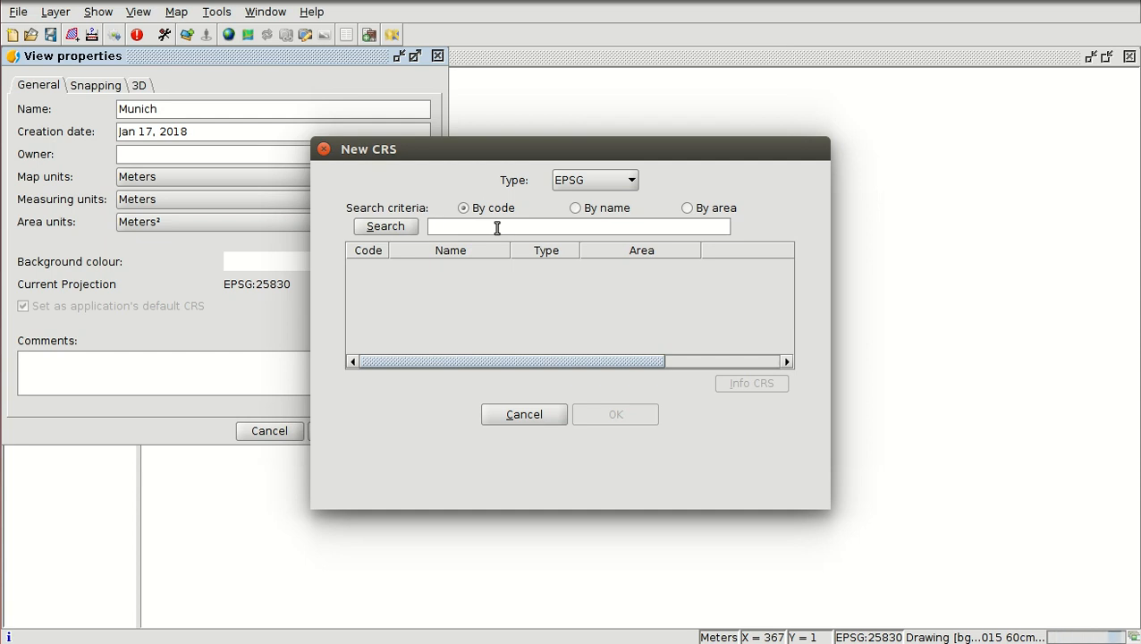
pyautogui.write('3145')
pyautogui.press('Return')
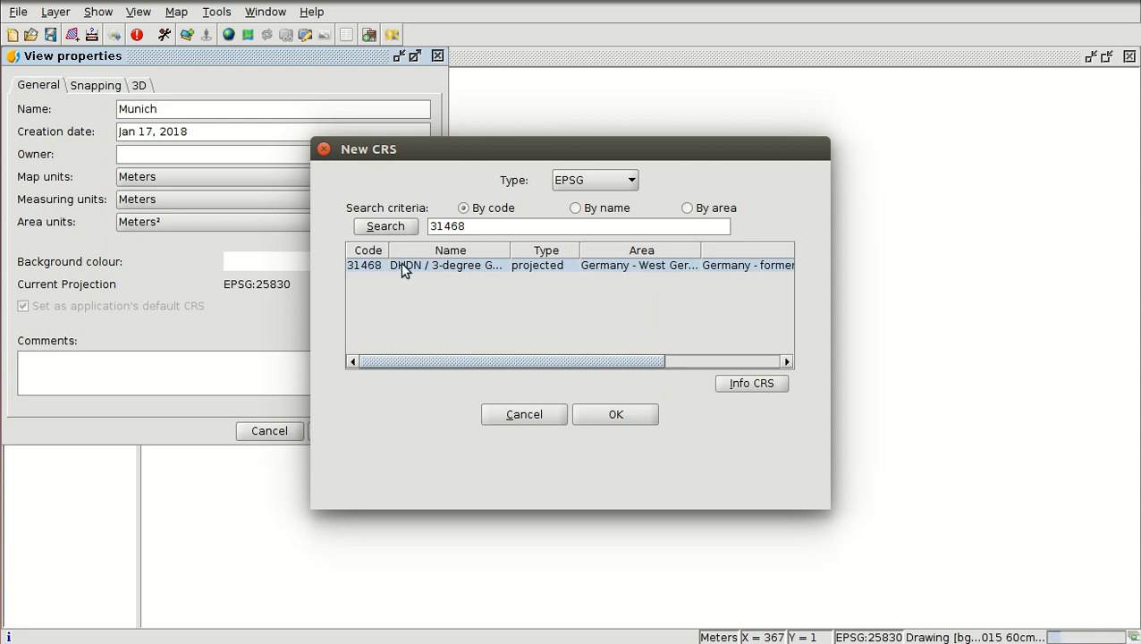
pyautogui.click(604, 414)
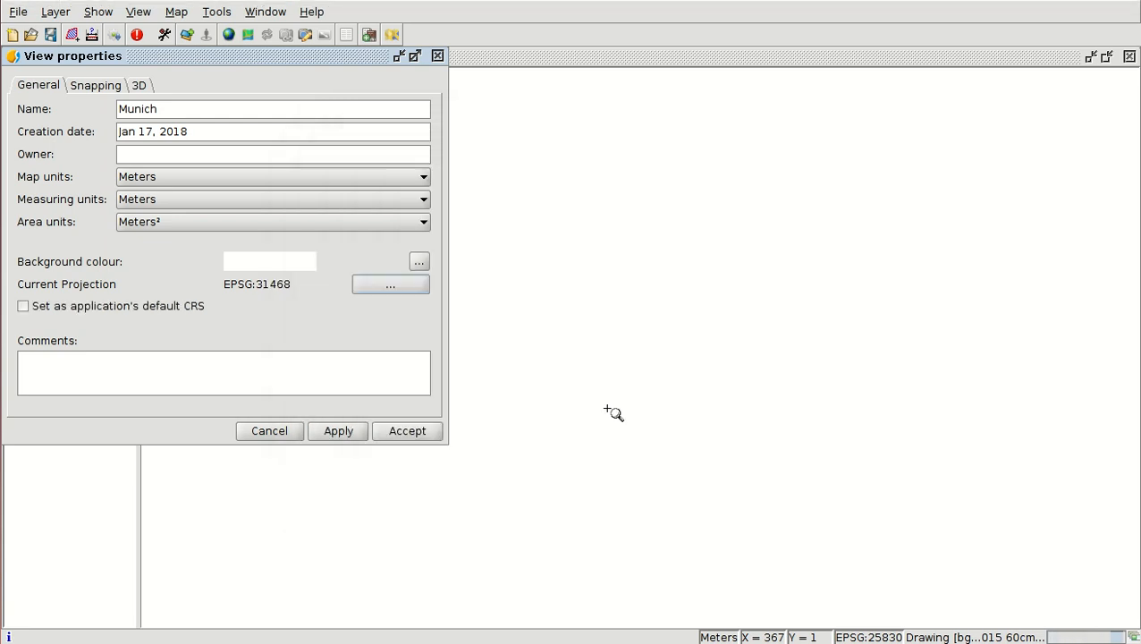
pyautogui.click(400, 432)
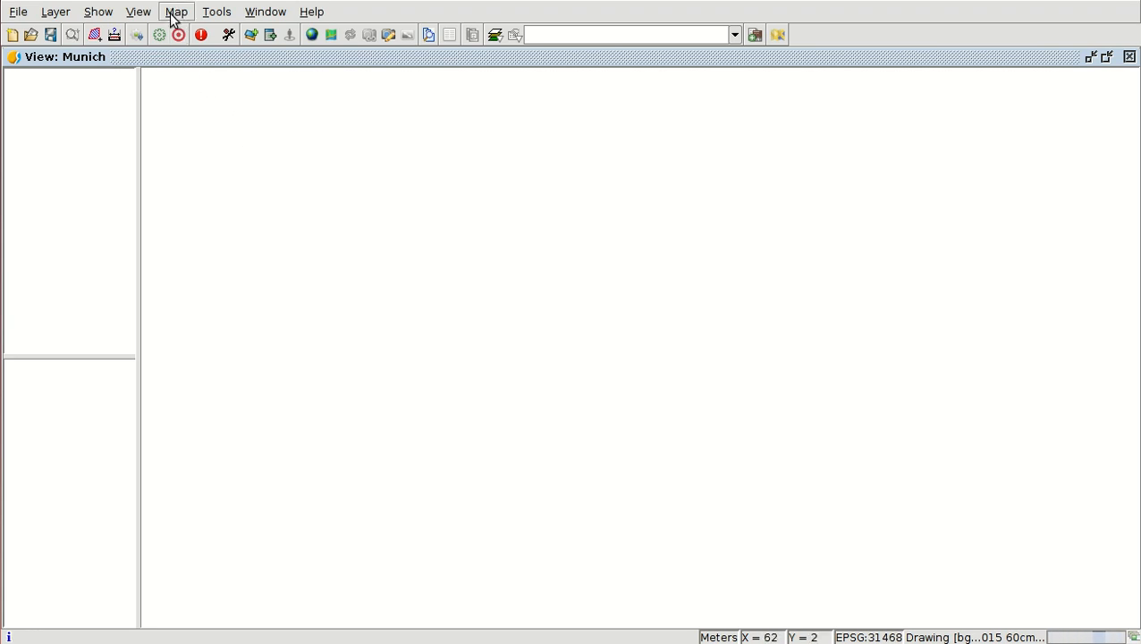
# - Add the Streets_Munich-31468.shp file from the Module_8 folder as a layer in the Munich view
pyautogui.click(252, 36)
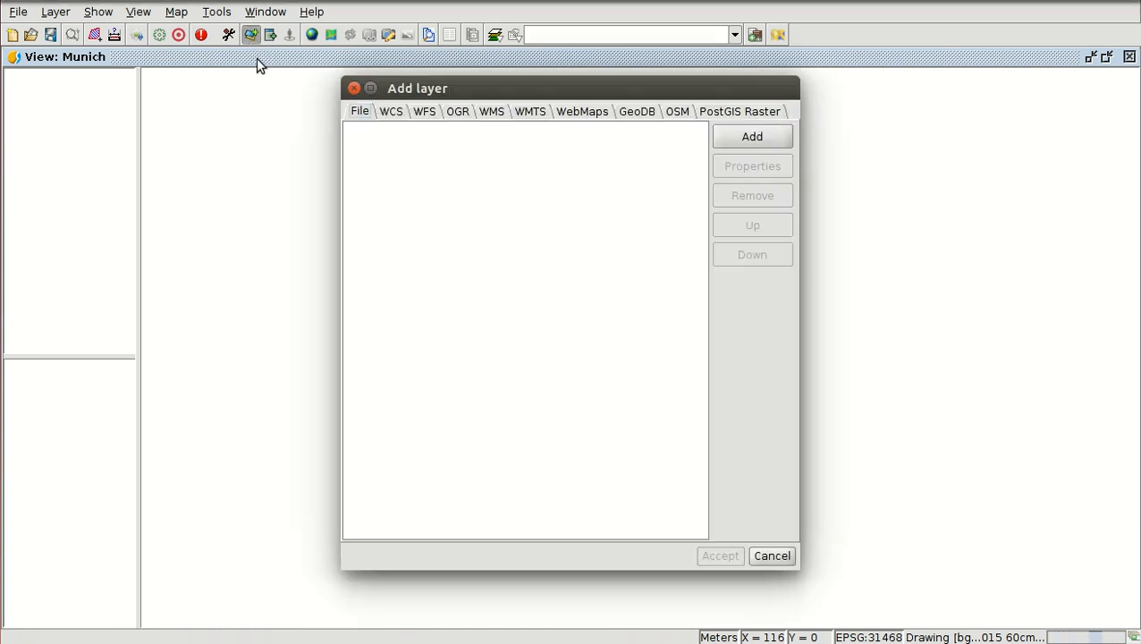
pyautogui.click(747, 138)
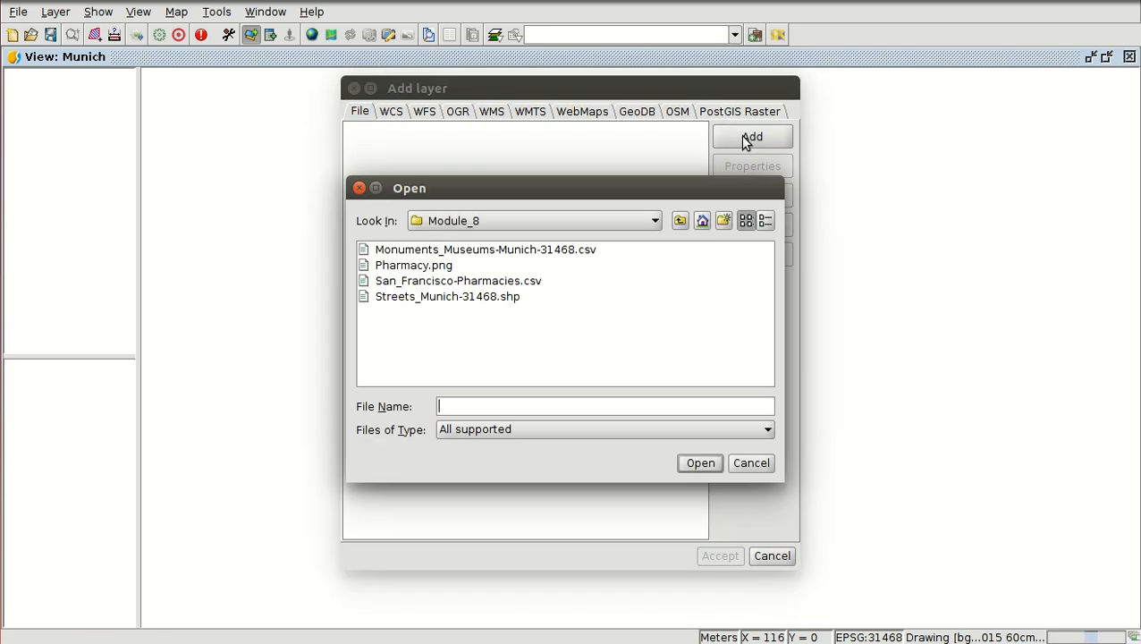
pyautogui.doubleClick(446, 297)
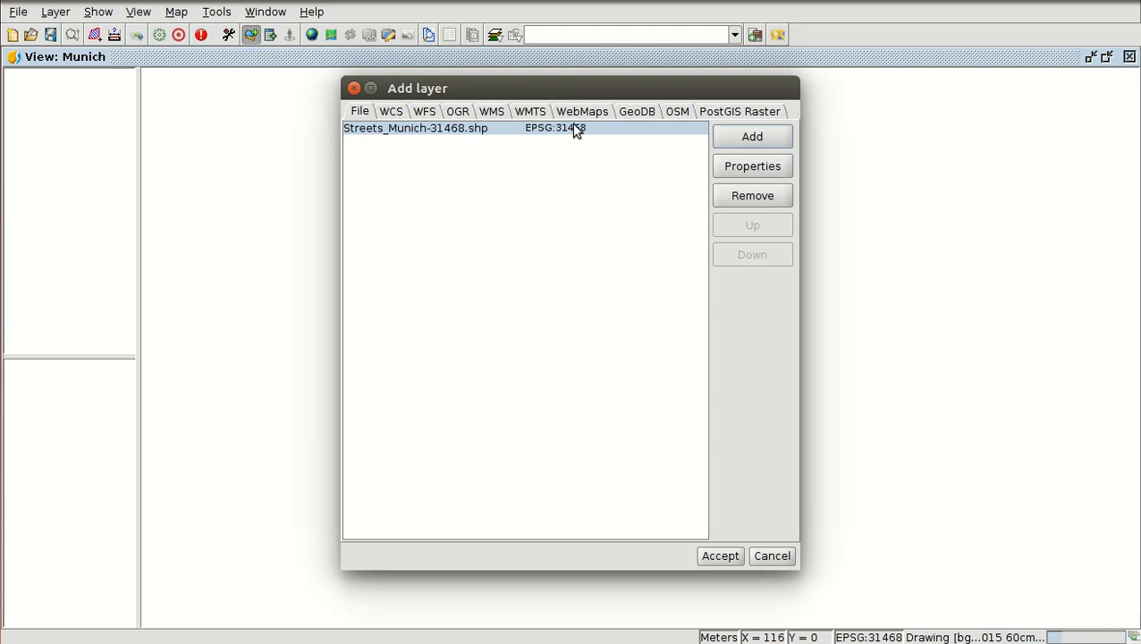
pyautogui.click(721, 555)
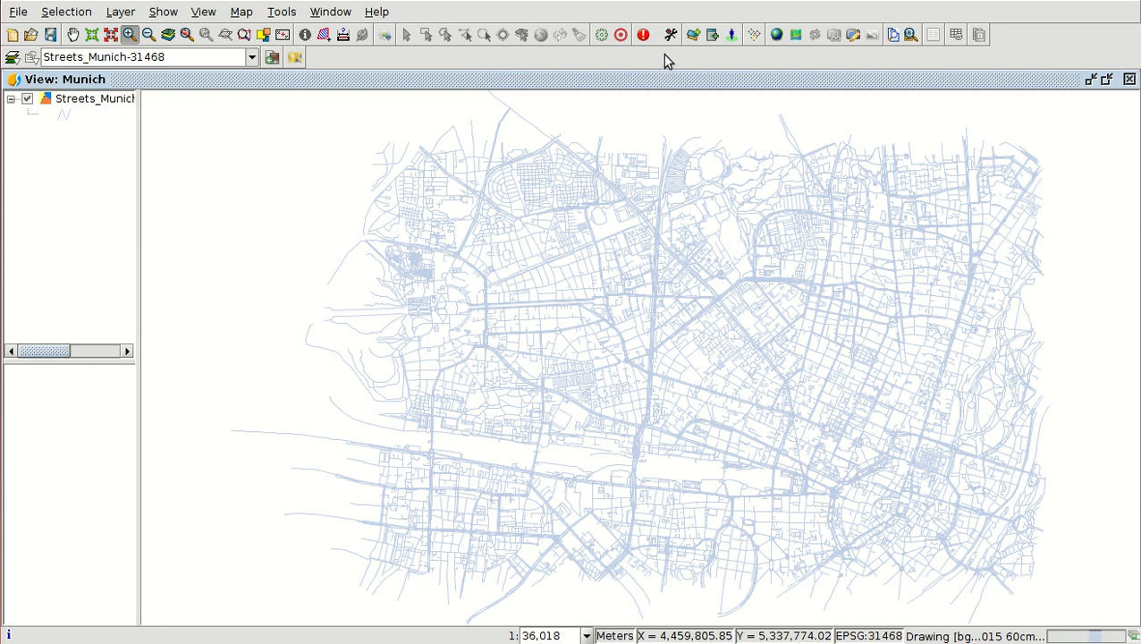
# - Set up an event layer from the Monuments_Museums-Munich-31468 table with X and Y as coordinate fields and projection EPSG:31468
pyautogui.click(712, 36)
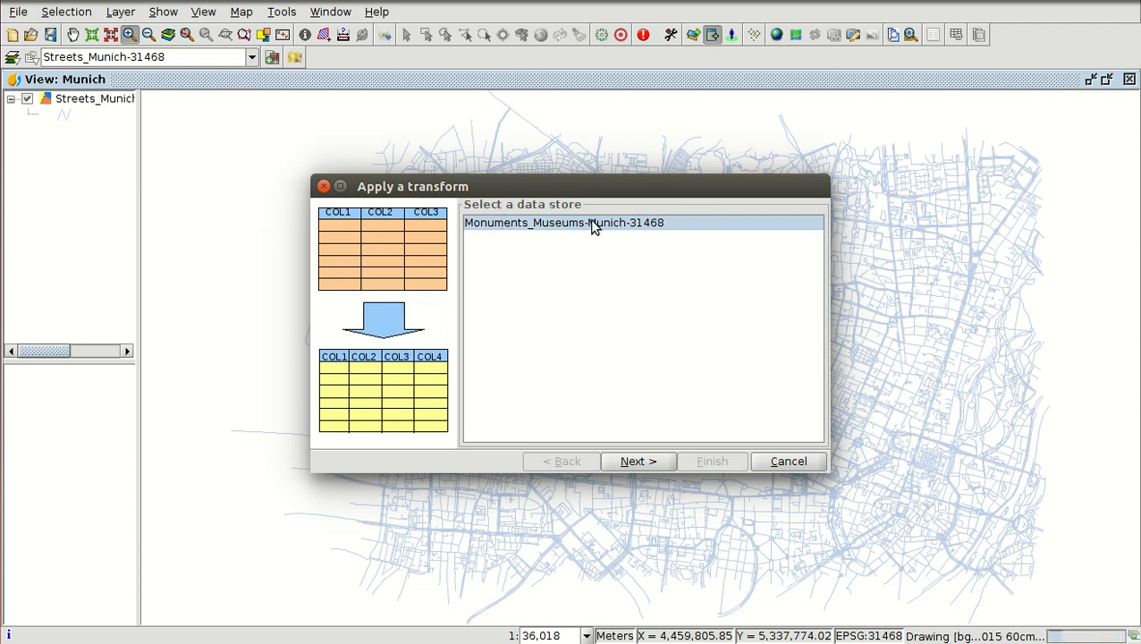
pyautogui.click(642, 462)
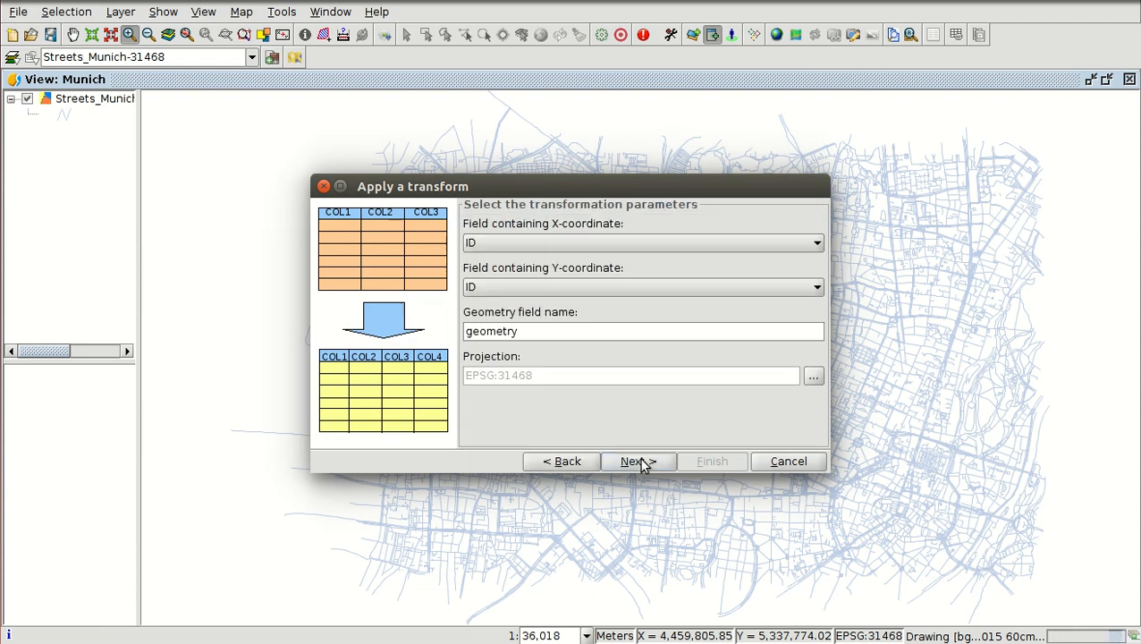
pyautogui.click(566, 242)
pyautogui.click(535, 276)
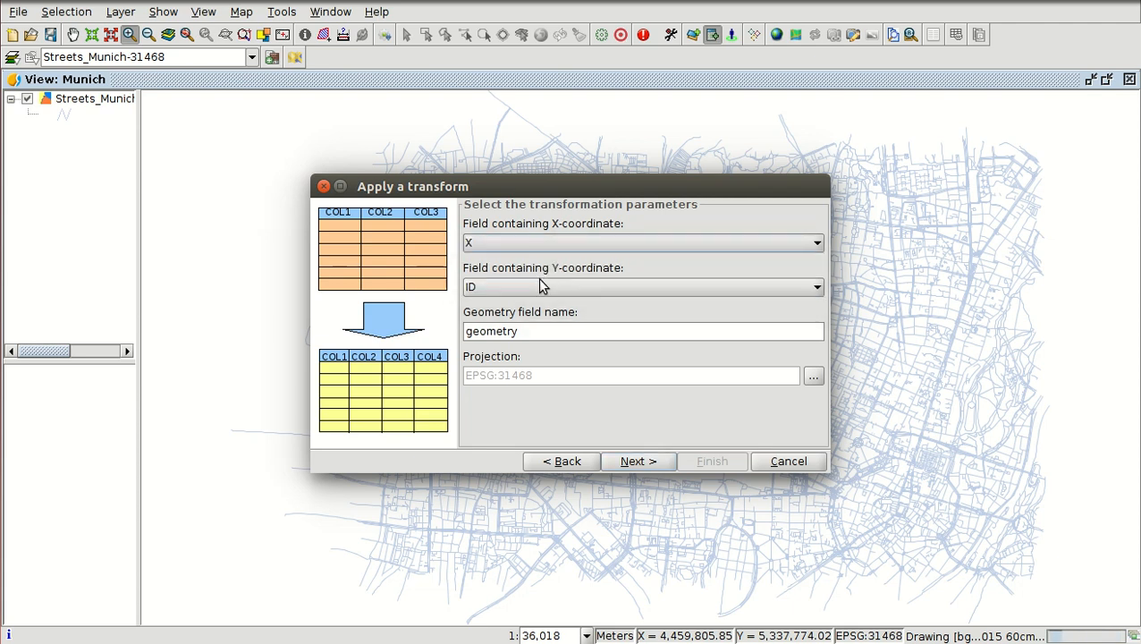
pyautogui.click(539, 284)
pyautogui.click(510, 335)
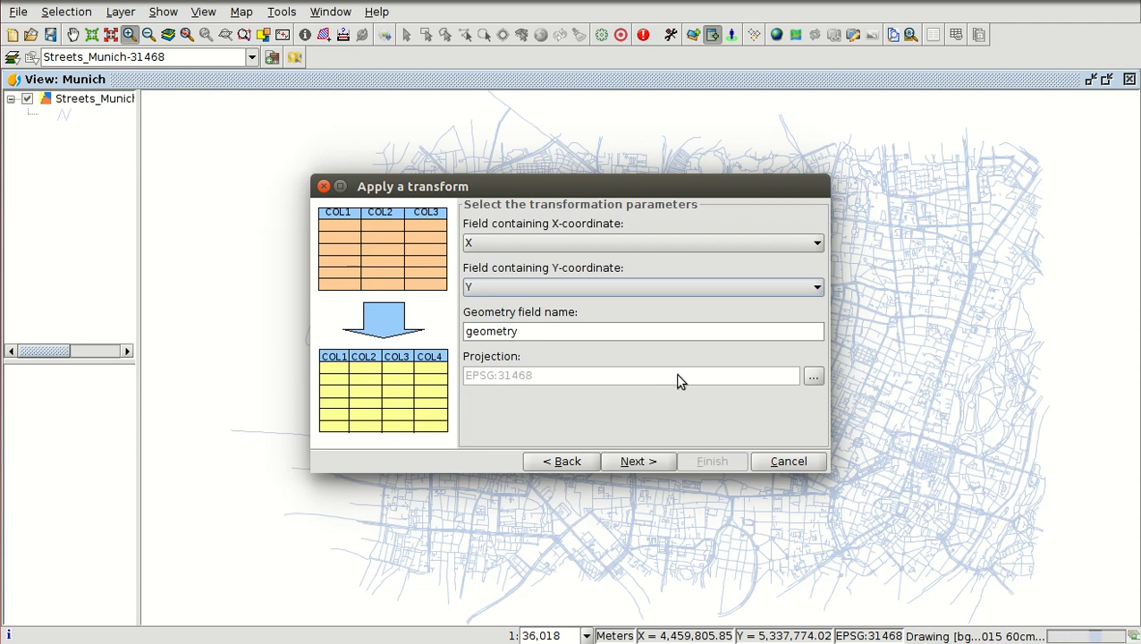
pyautogui.click(813, 378)
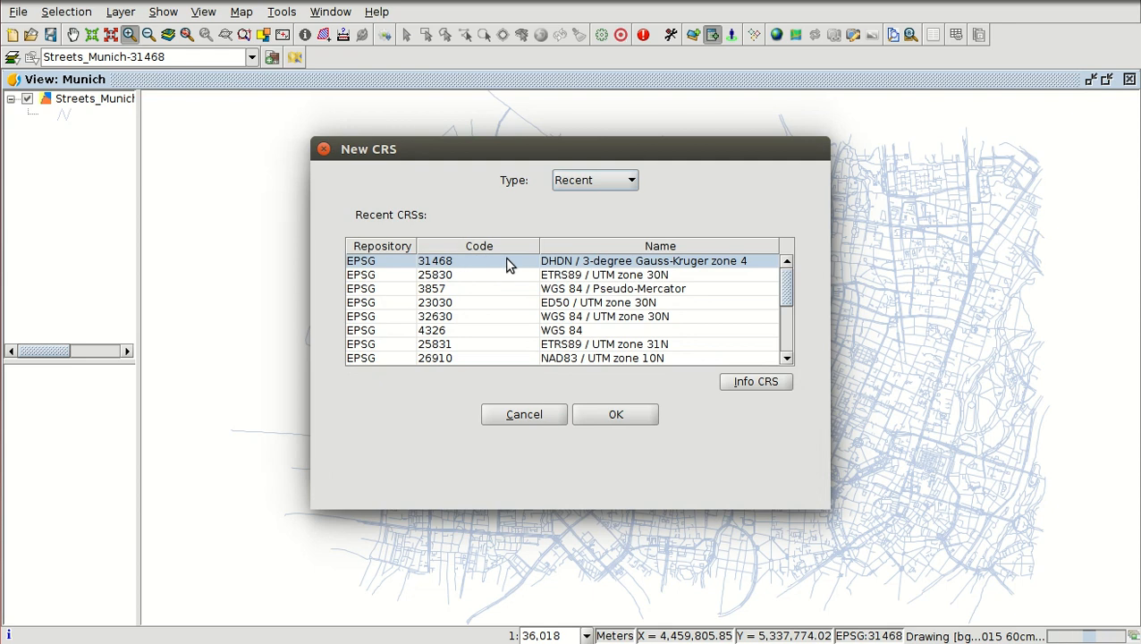
pyautogui.click(615, 414)
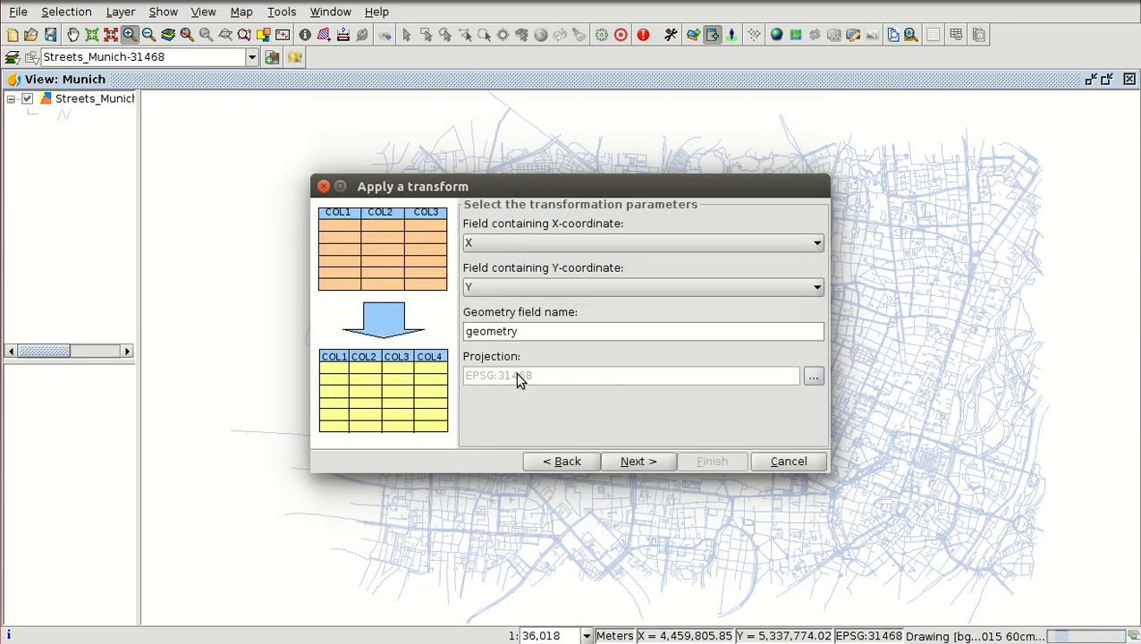
# - Finish the transformation, loading its output as a layer in the Munich view
pyautogui.click(638, 462)
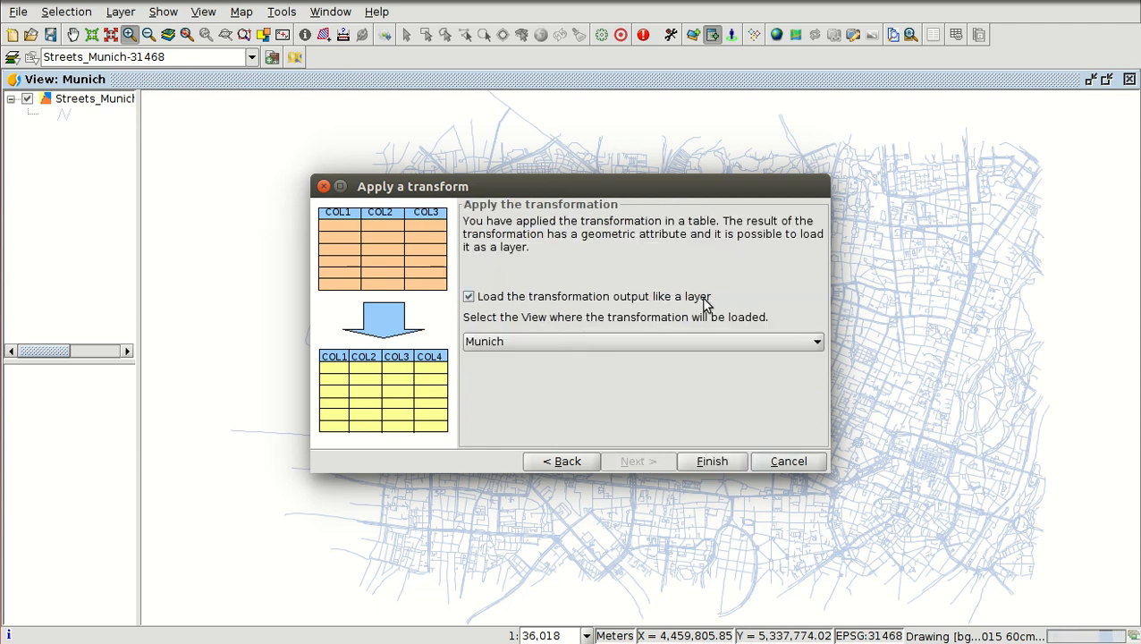
pyautogui.click(614, 341)
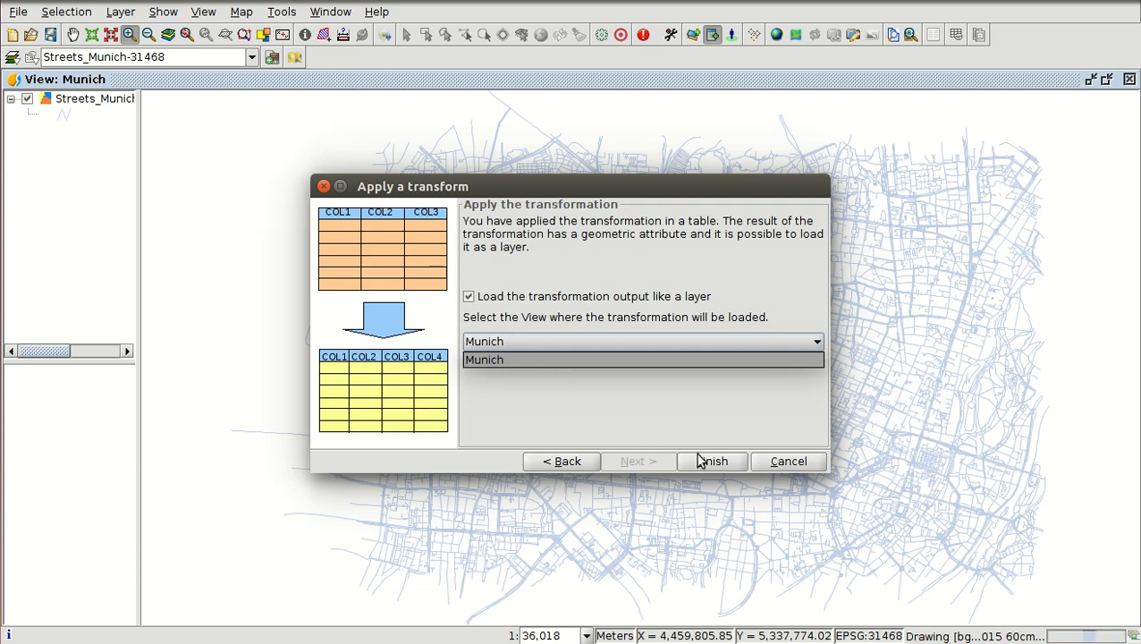
pyautogui.click(655, 358)
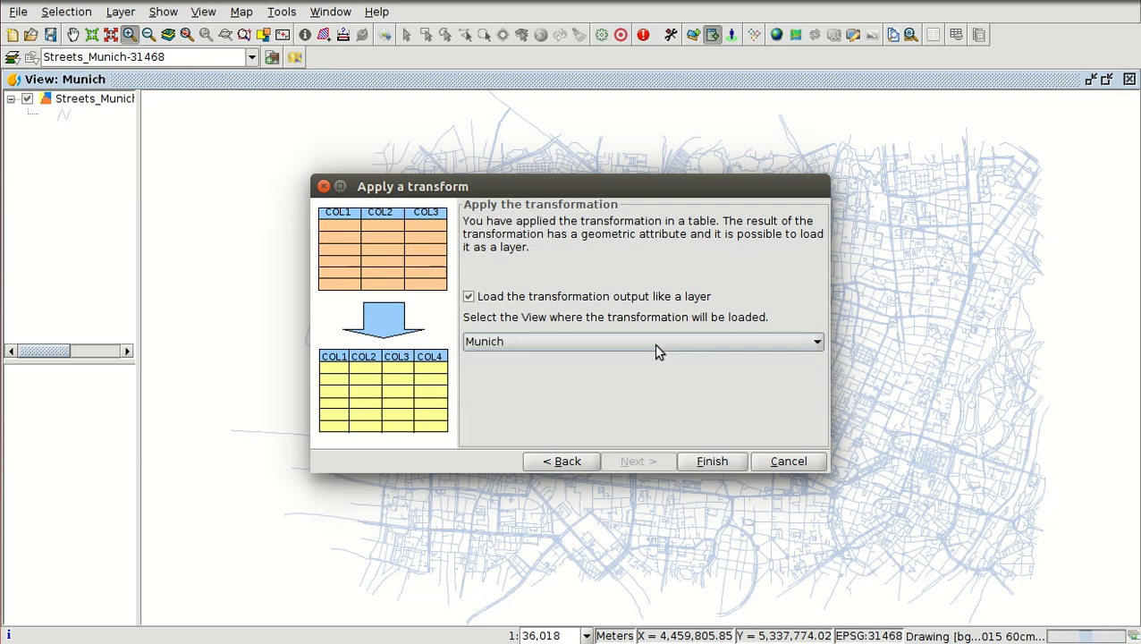
pyautogui.click(712, 461)
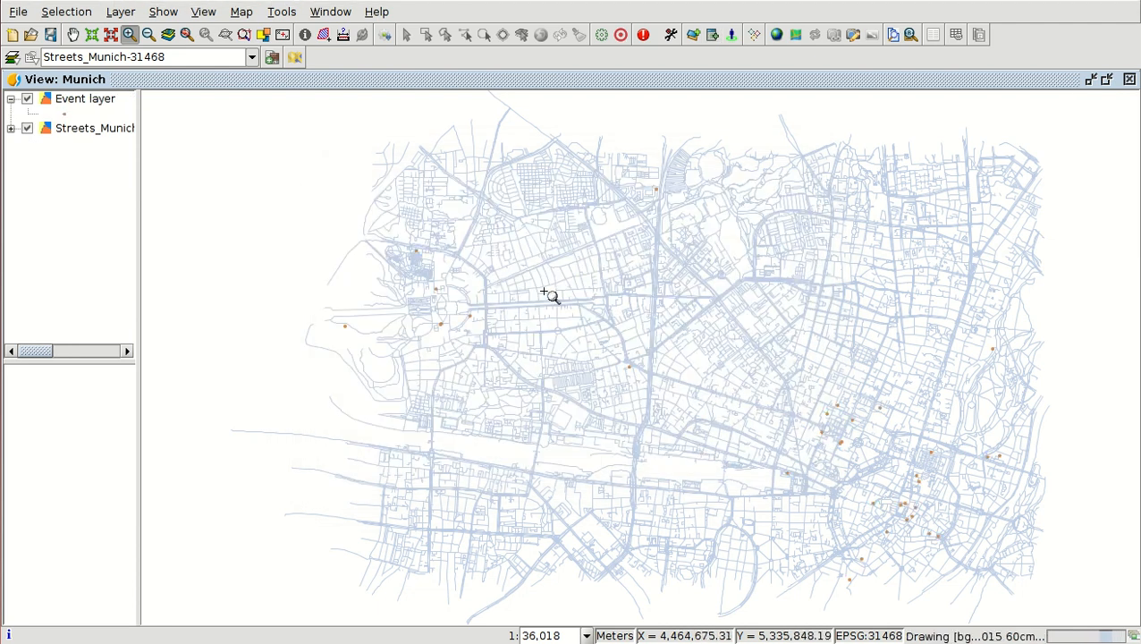
pyautogui.scroll(-1, 524, 326)
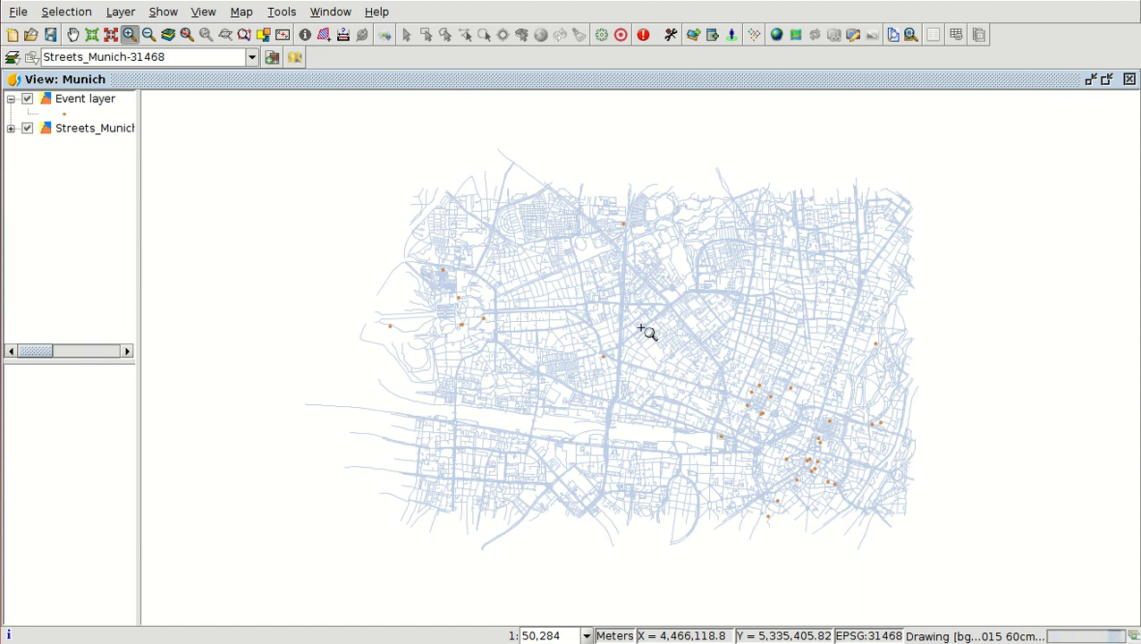
# - Start exporting the event layer with Shape format as the output format
pyautogui.click(85, 104)
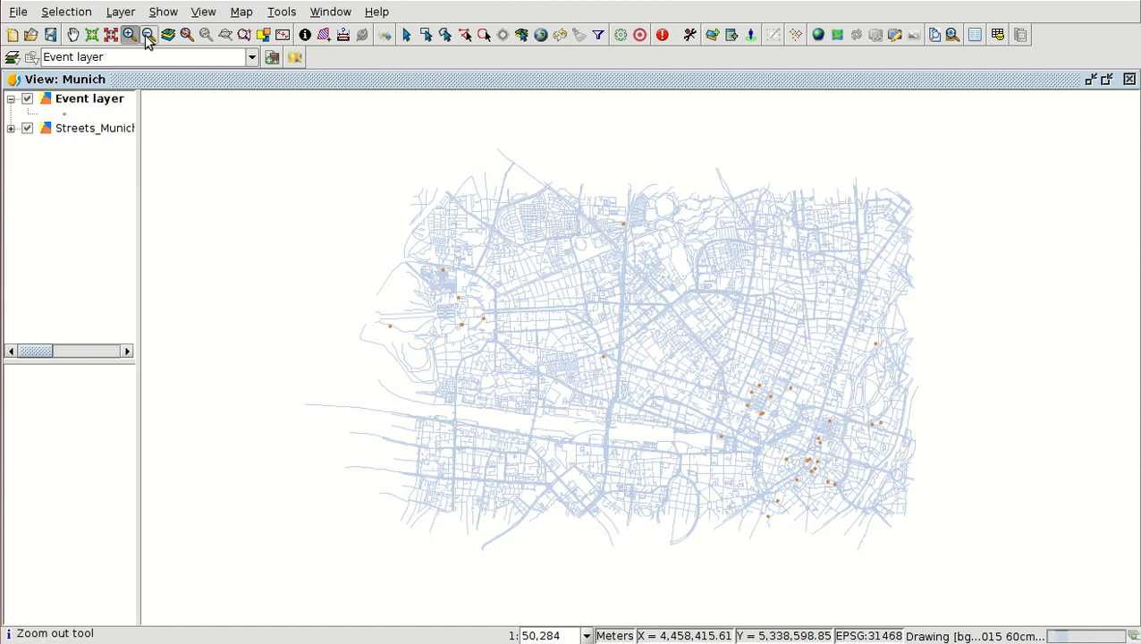
pyautogui.click(122, 11)
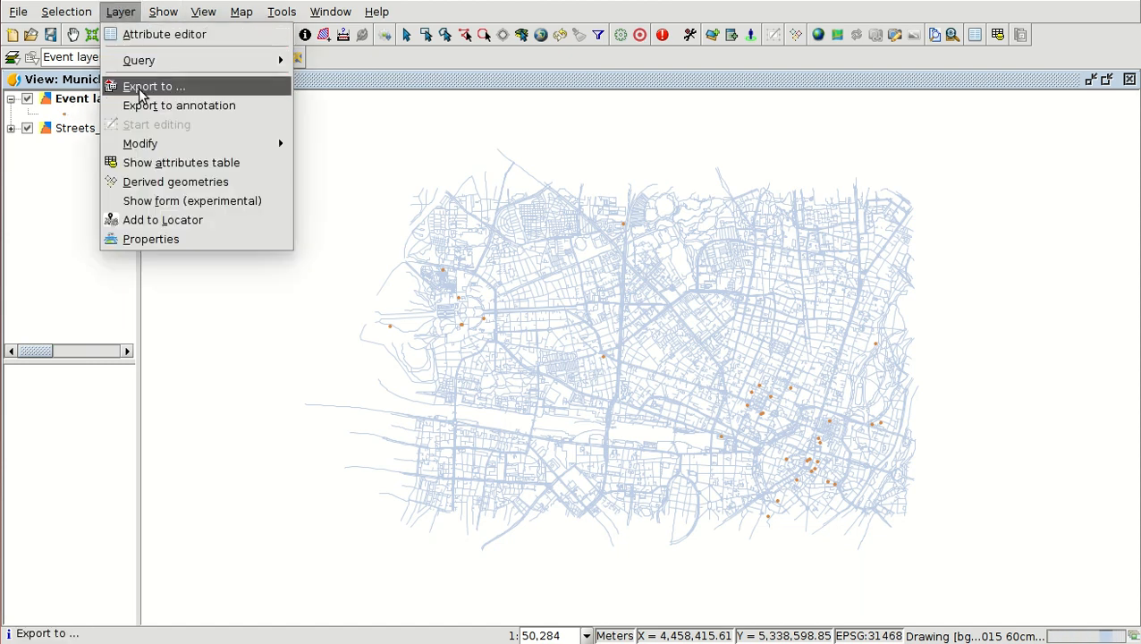
pyautogui.click(143, 92)
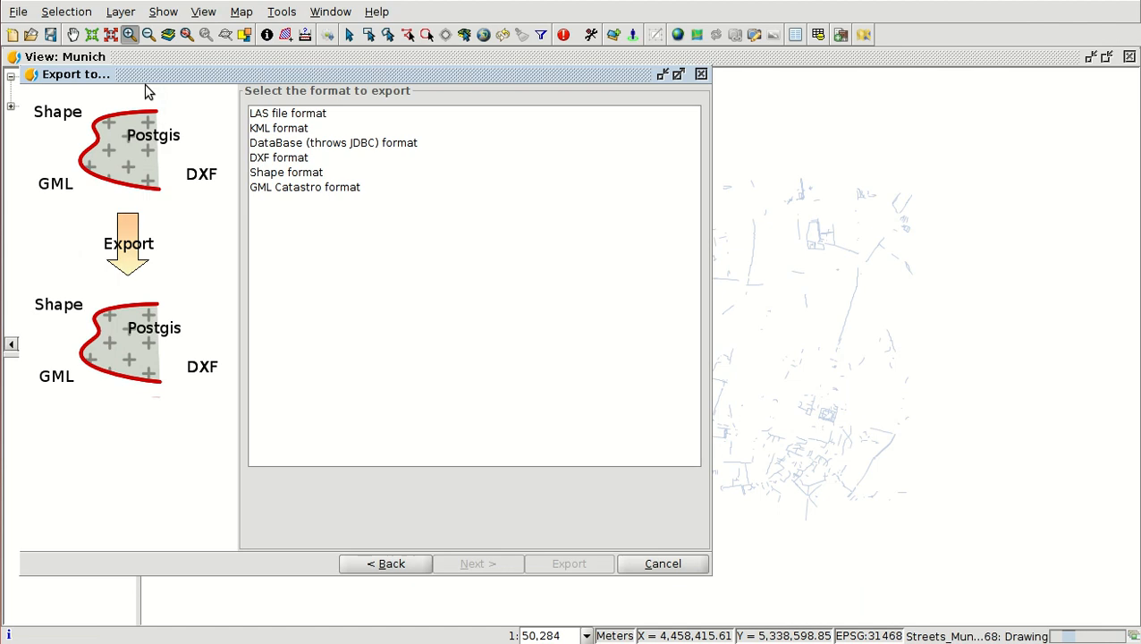
pyautogui.click(290, 174)
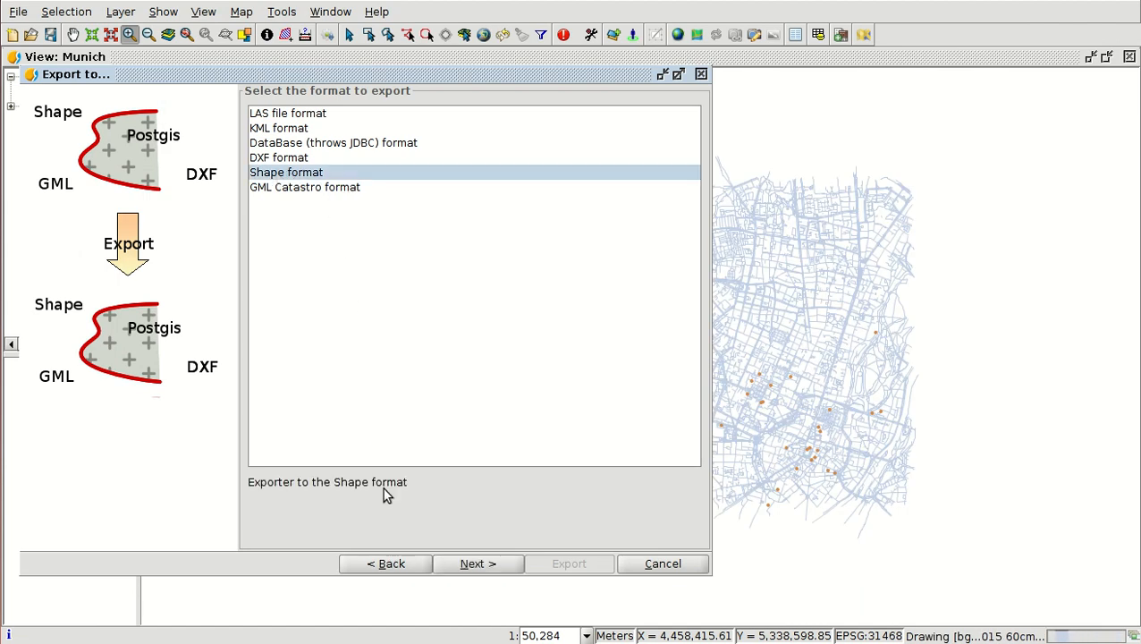
pyautogui.click(475, 565)
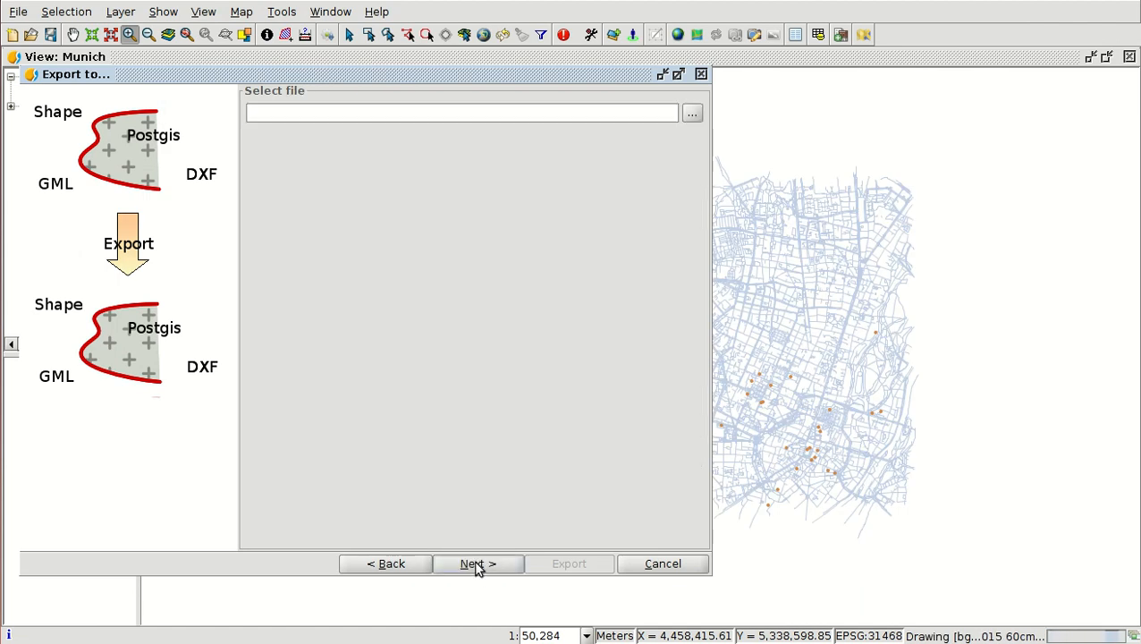
# - Set the export file to Munich_museums_31468 in the Ayuntamientos_en/1-course/resuts folder and keep the original EPSG:31468 projection
pyautogui.click(692, 115)
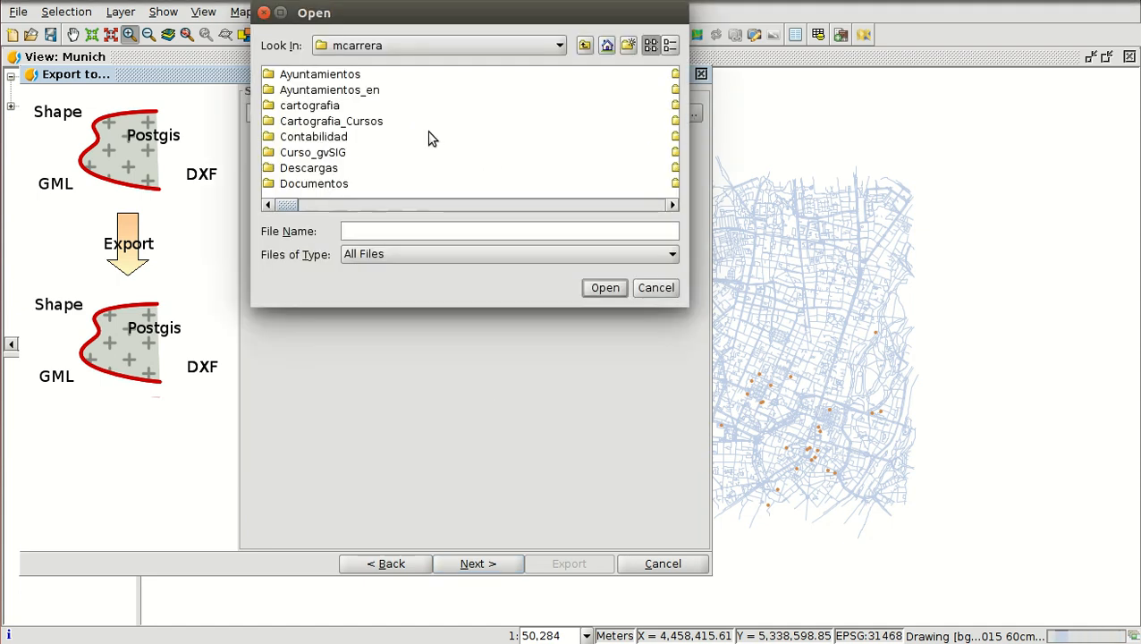
pyautogui.doubleClick(354, 91)
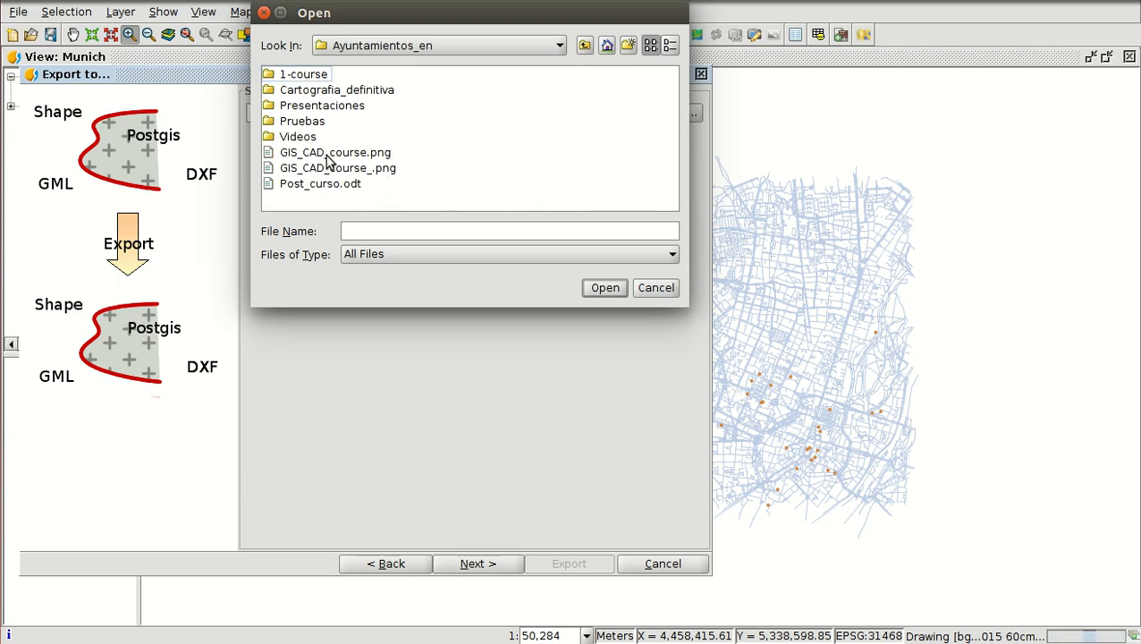
pyautogui.doubleClick(308, 74)
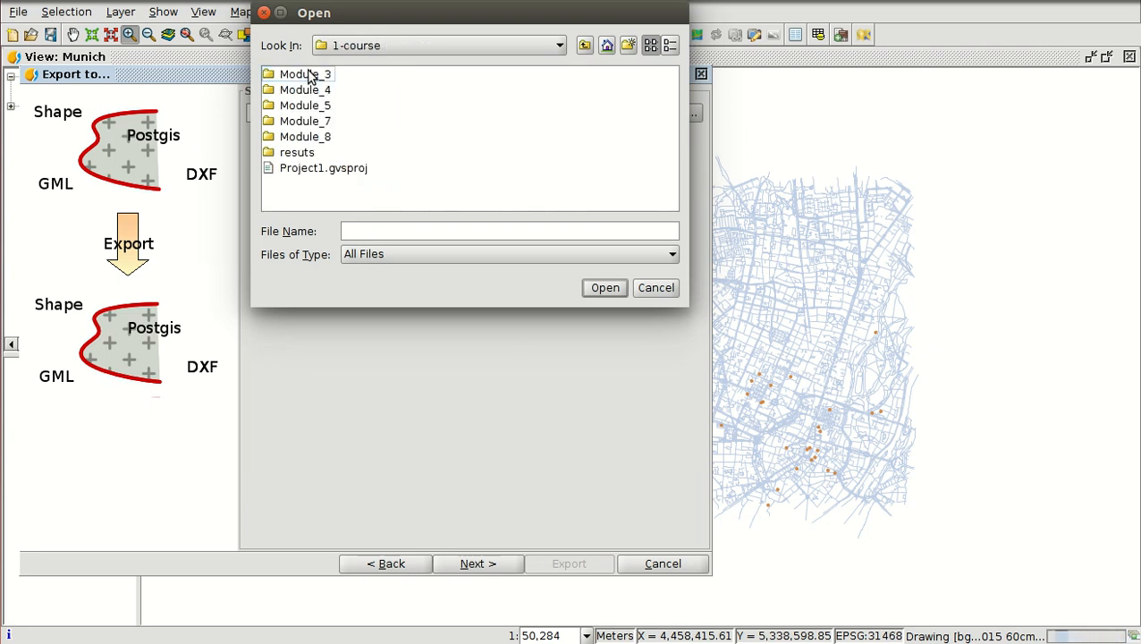
pyautogui.doubleClick(295, 154)
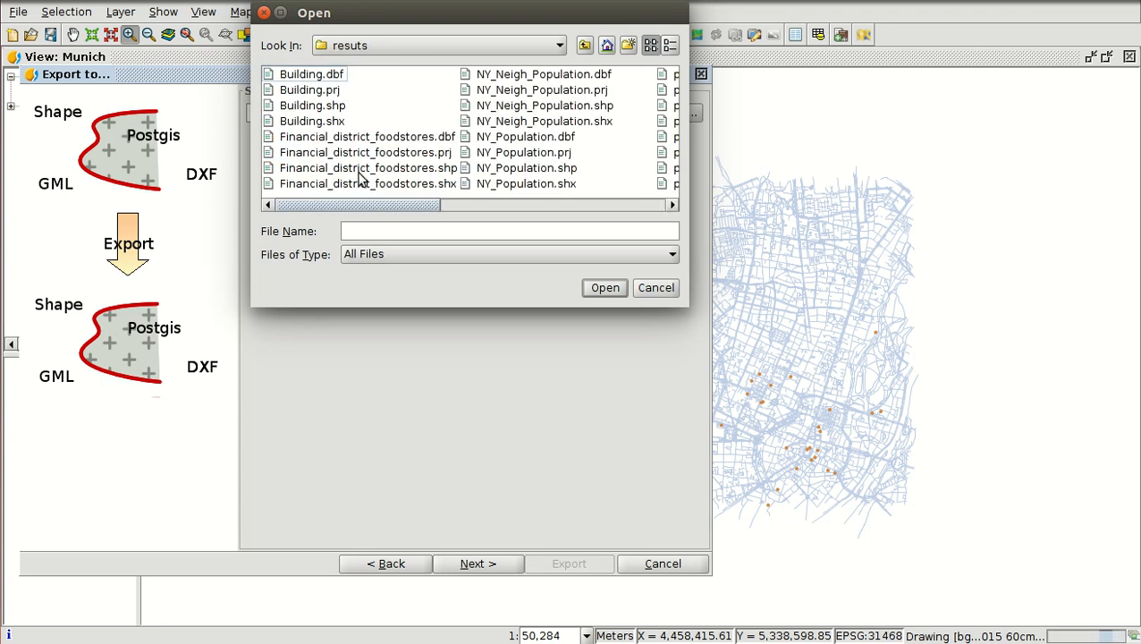
pyautogui.scroll(-3, 531, 139)
pyautogui.scroll(3, 530, 139)
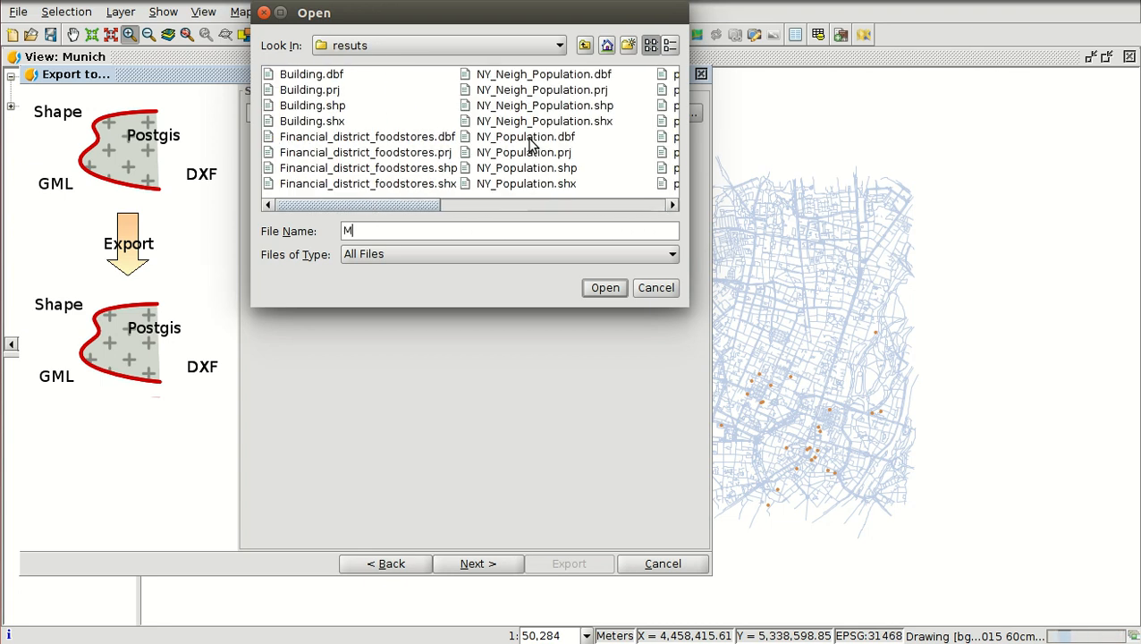
pyautogui.write('_museums_31468')
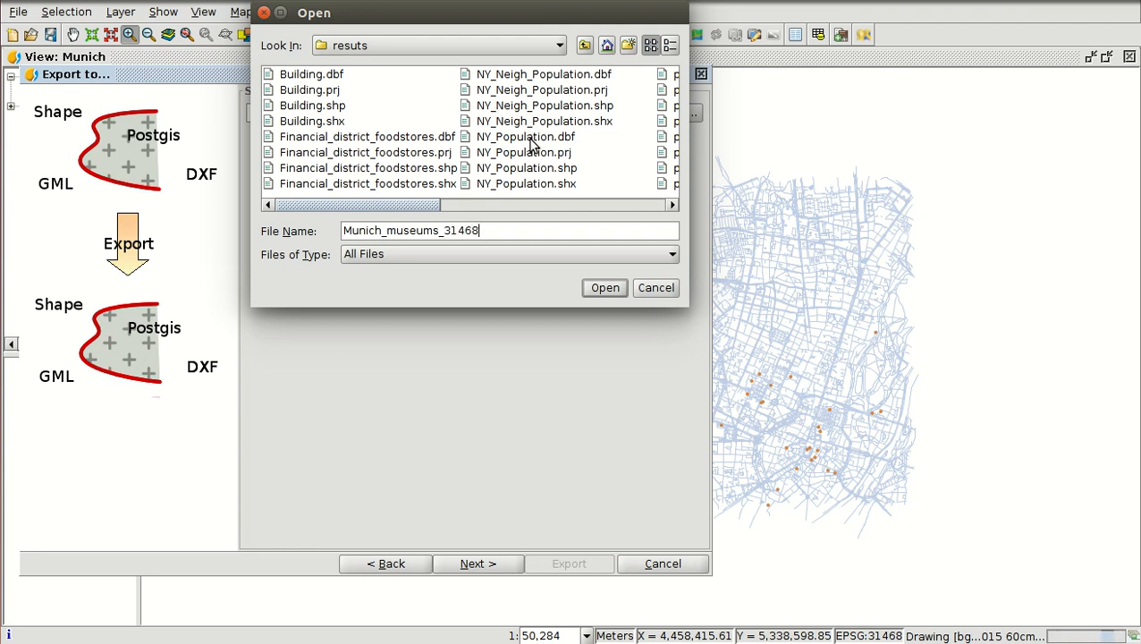
pyautogui.click(605, 287)
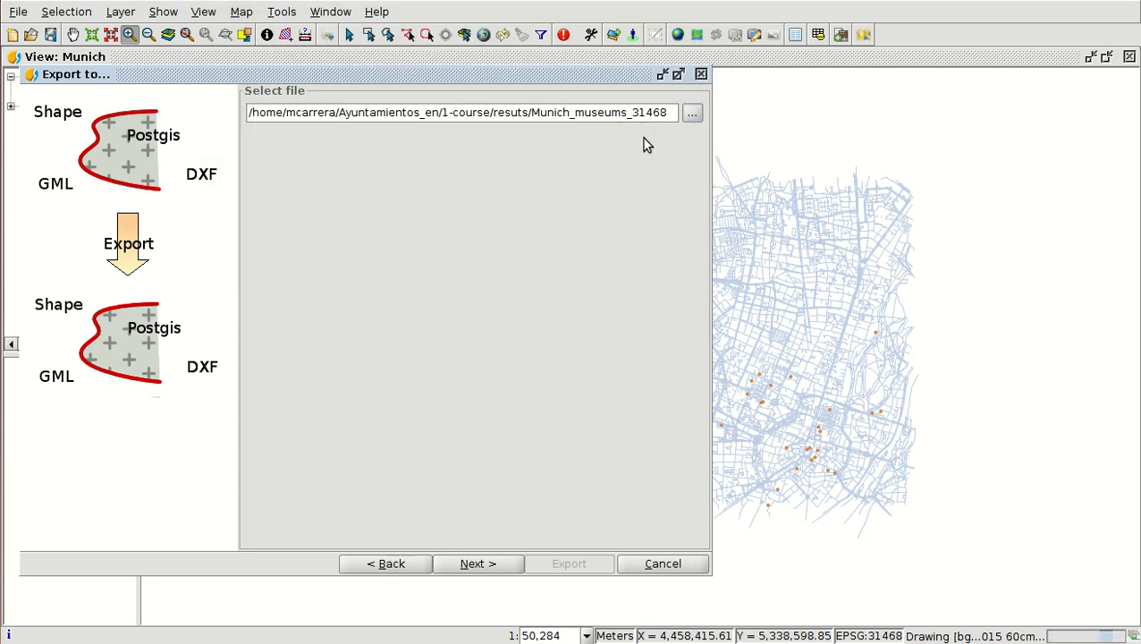
pyautogui.click(478, 560)
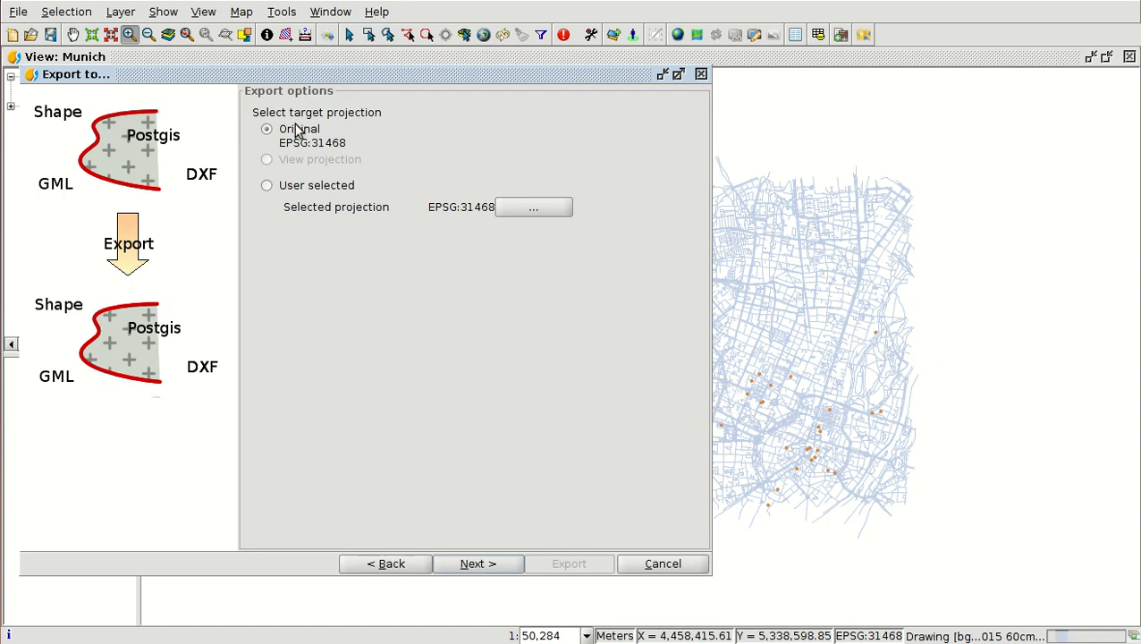
pyautogui.click(498, 564)
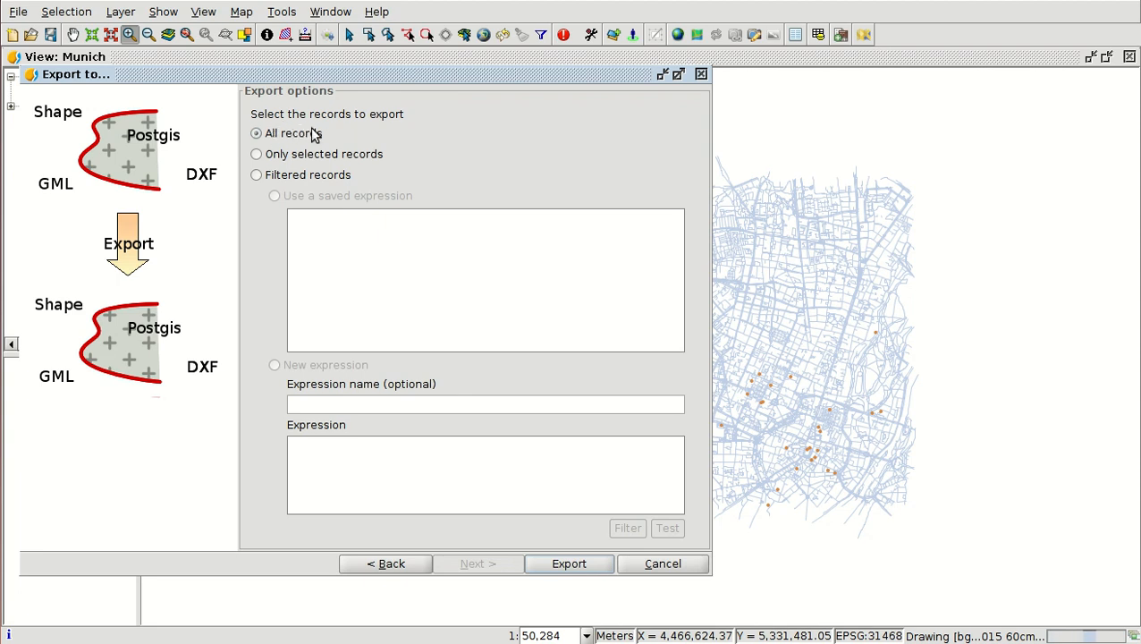
# - Export all records to the shapefile and add the resulting layer to the Munich view
pyautogui.click(581, 563)
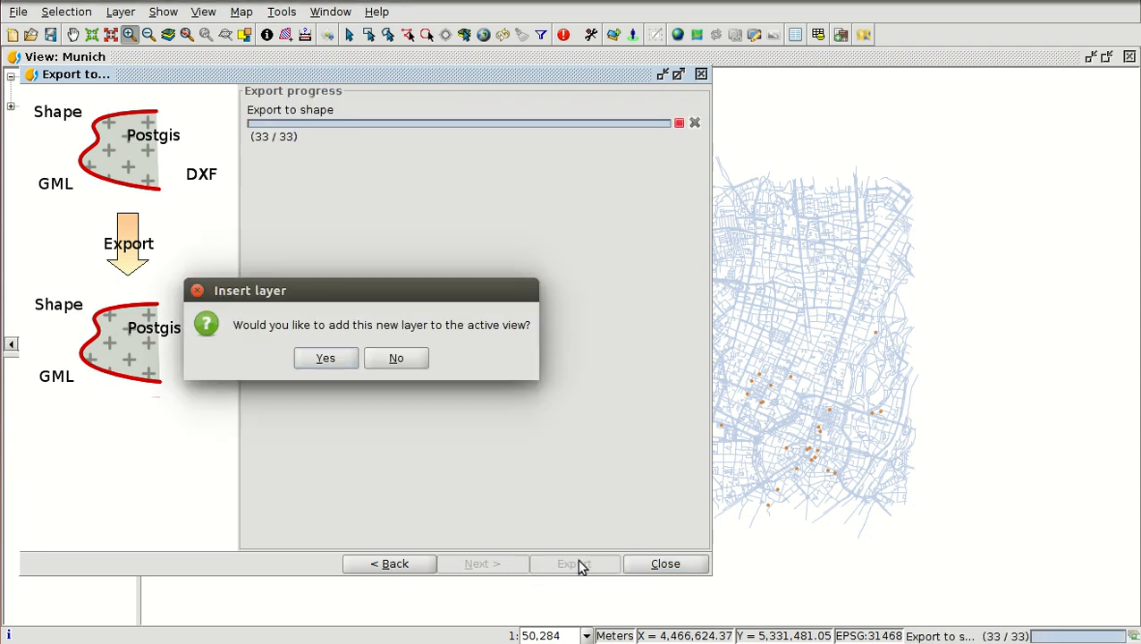
pyautogui.click(327, 358)
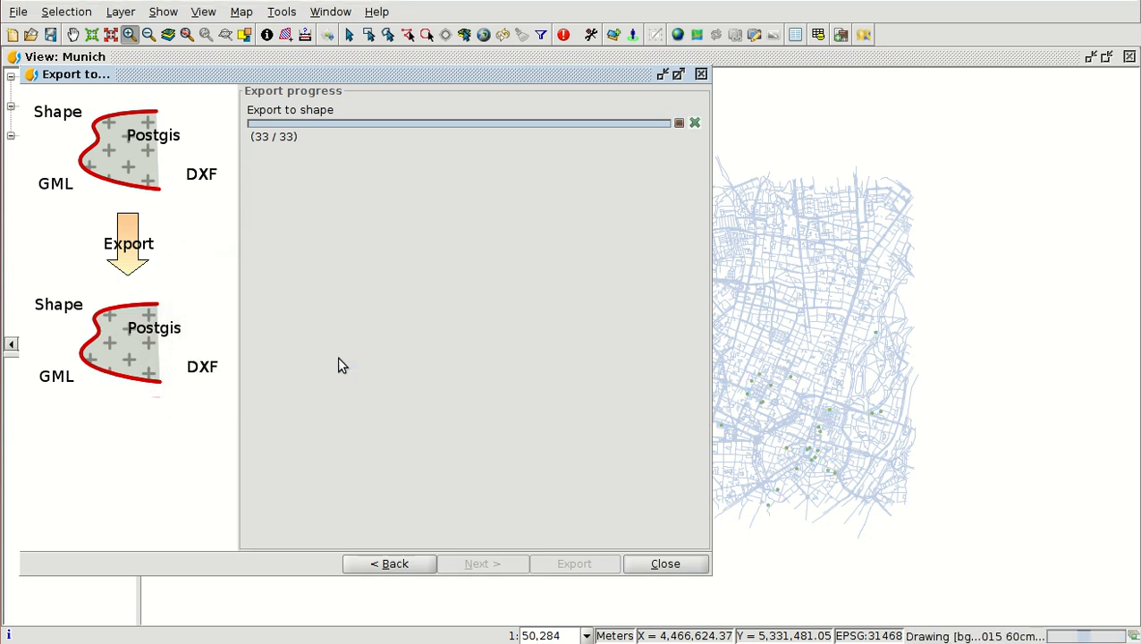
pyautogui.click(664, 564)
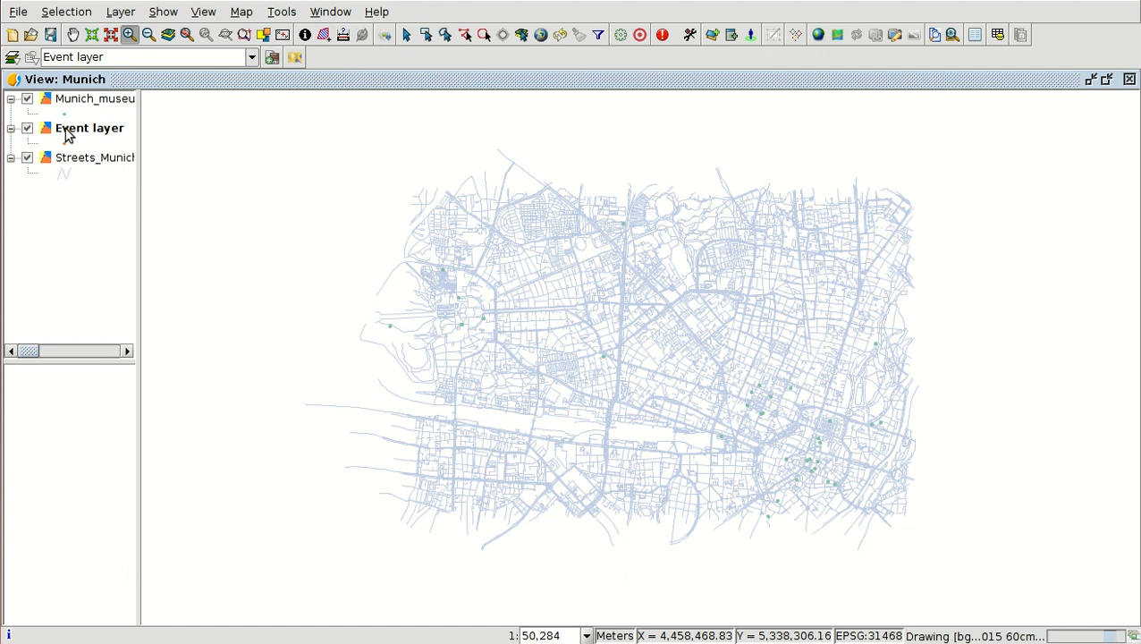
# - Delete the Event layer from the Munich view
pyautogui.rightClick(97, 133)
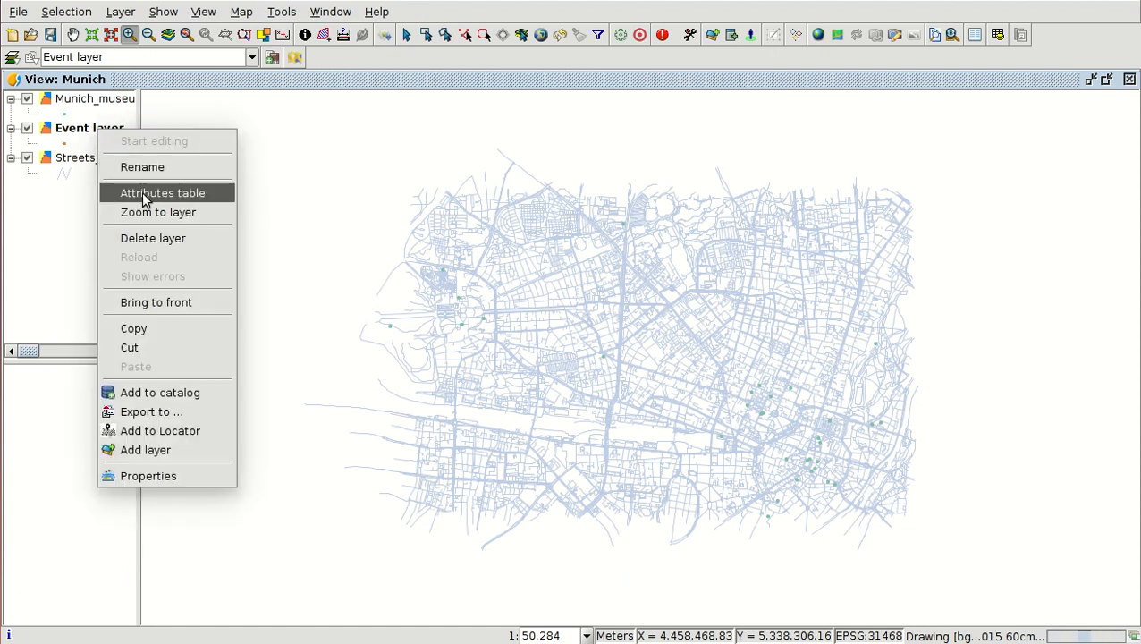
pyautogui.click(154, 237)
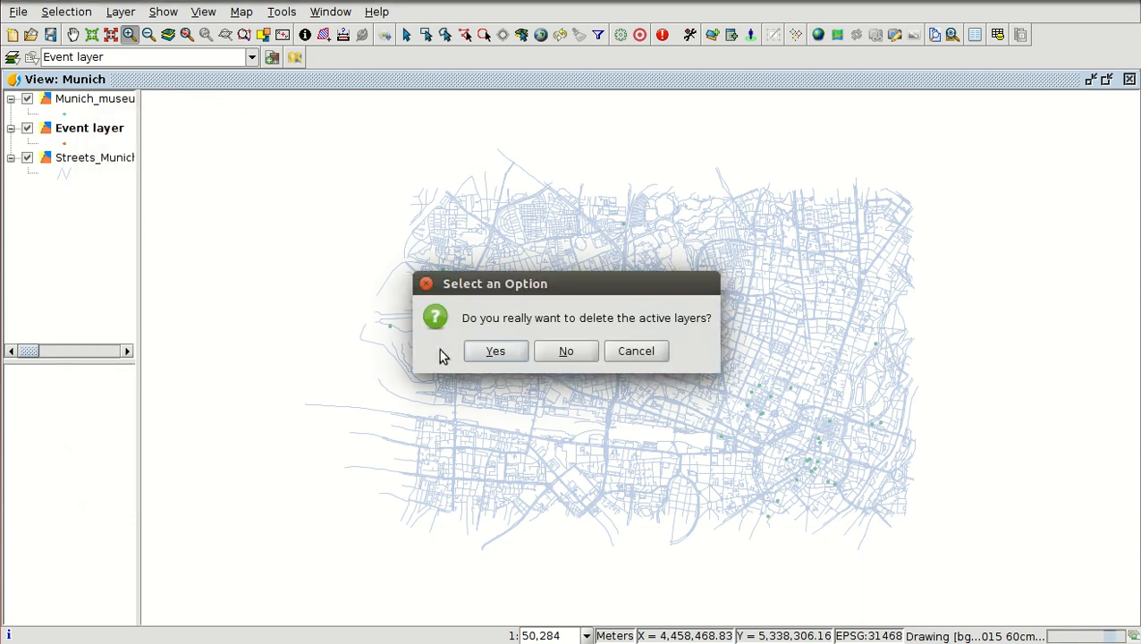
pyautogui.click(494, 351)
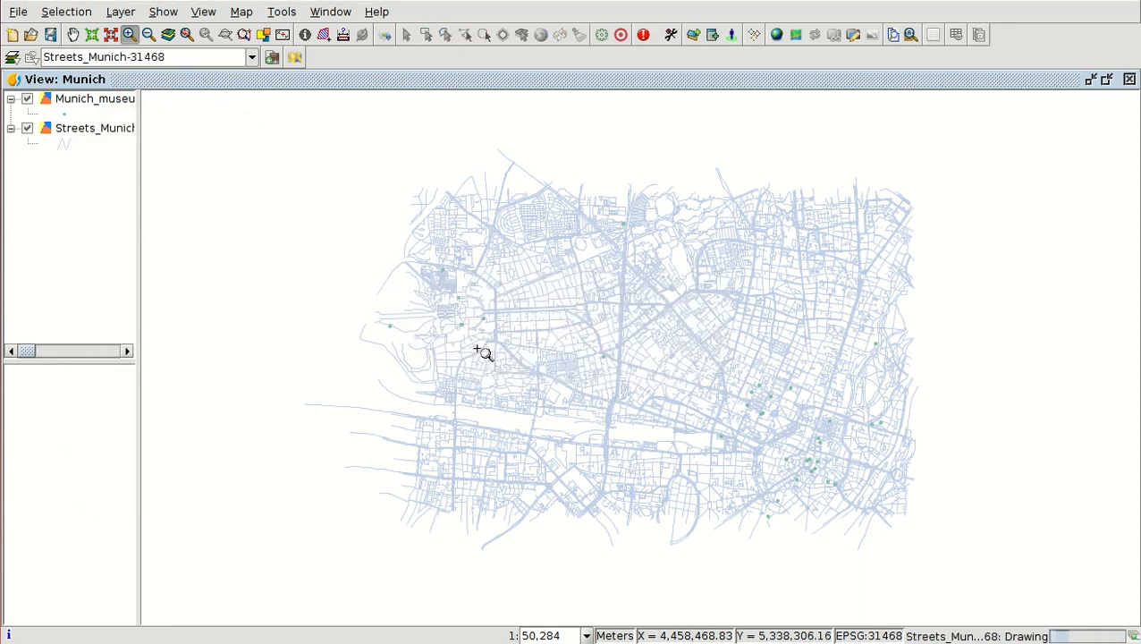
# - Set the Munich_museums_31468 layer's marker symbol to size 8 pixels and a bright green colour
pyautogui.click(108, 104)
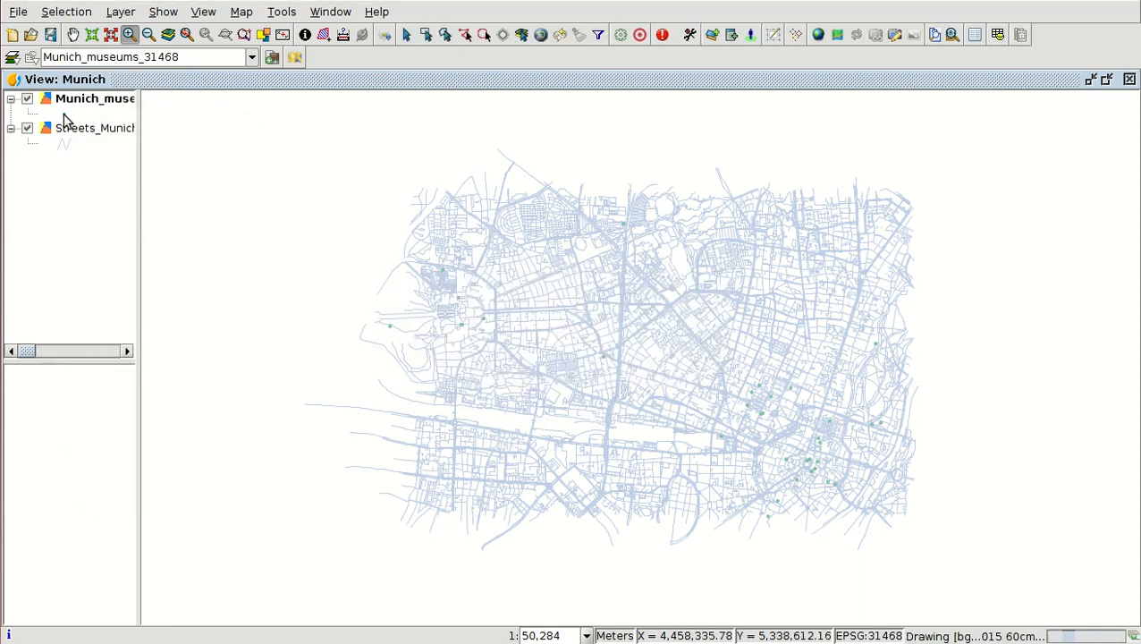
pyautogui.doubleClick(64, 116)
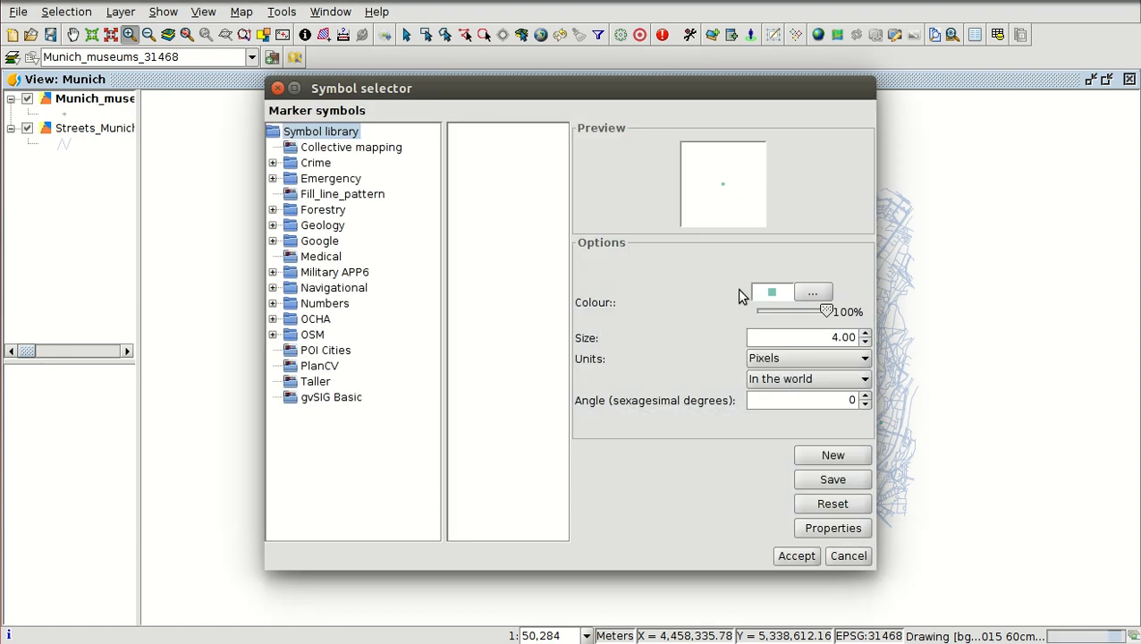
pyautogui.click(865, 333)
pyautogui.click(864, 333)
pyautogui.click(821, 291)
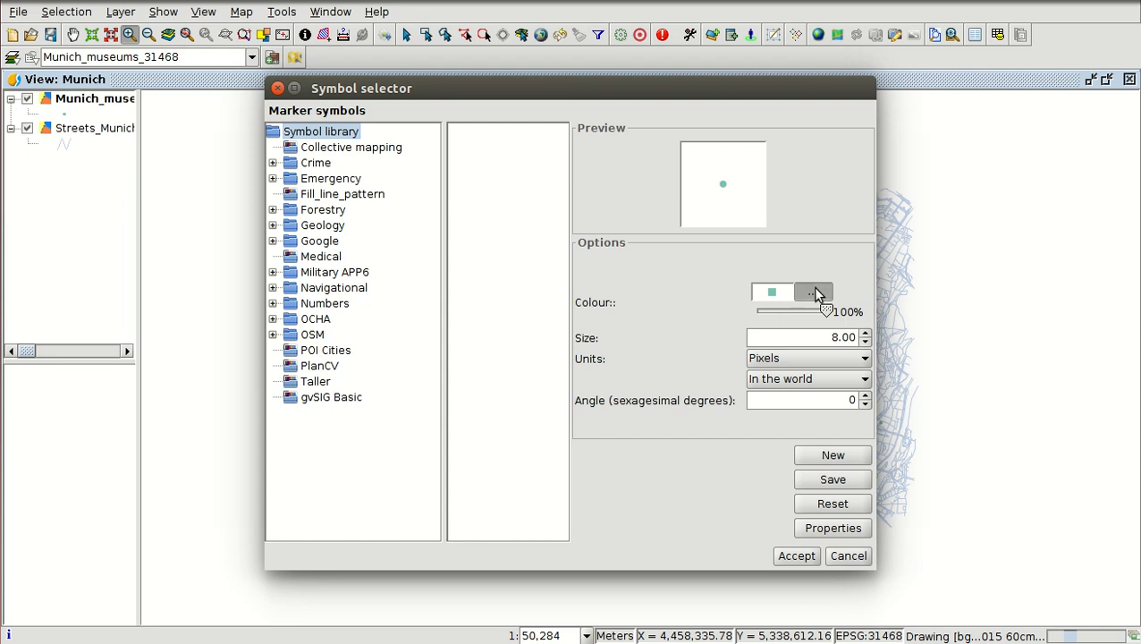
pyautogui.click(646, 301)
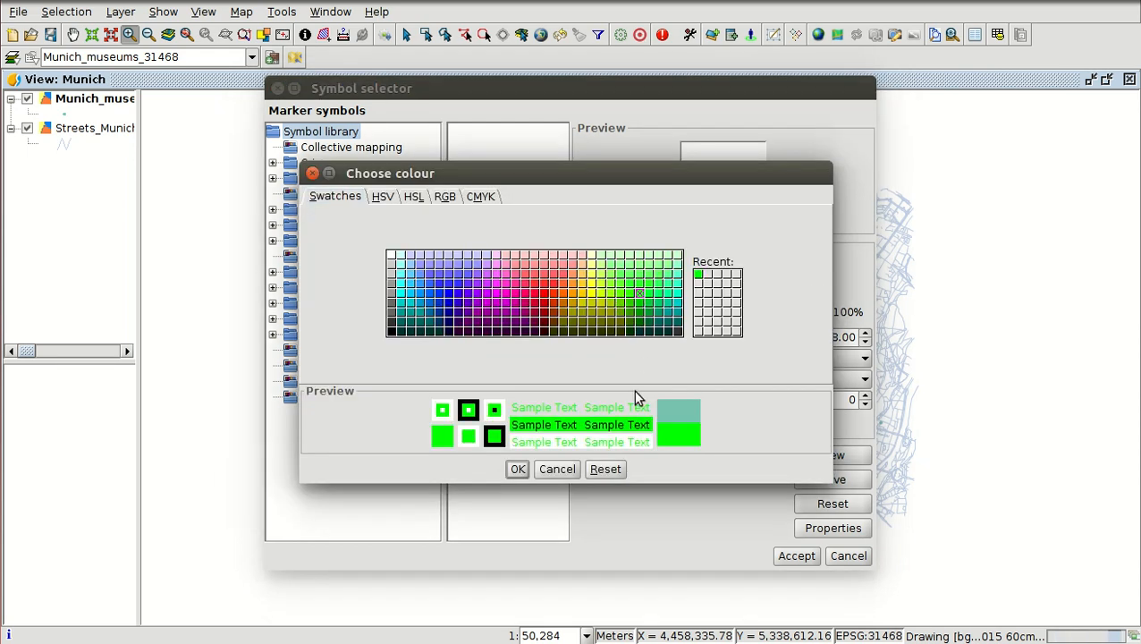
pyautogui.click(518, 469)
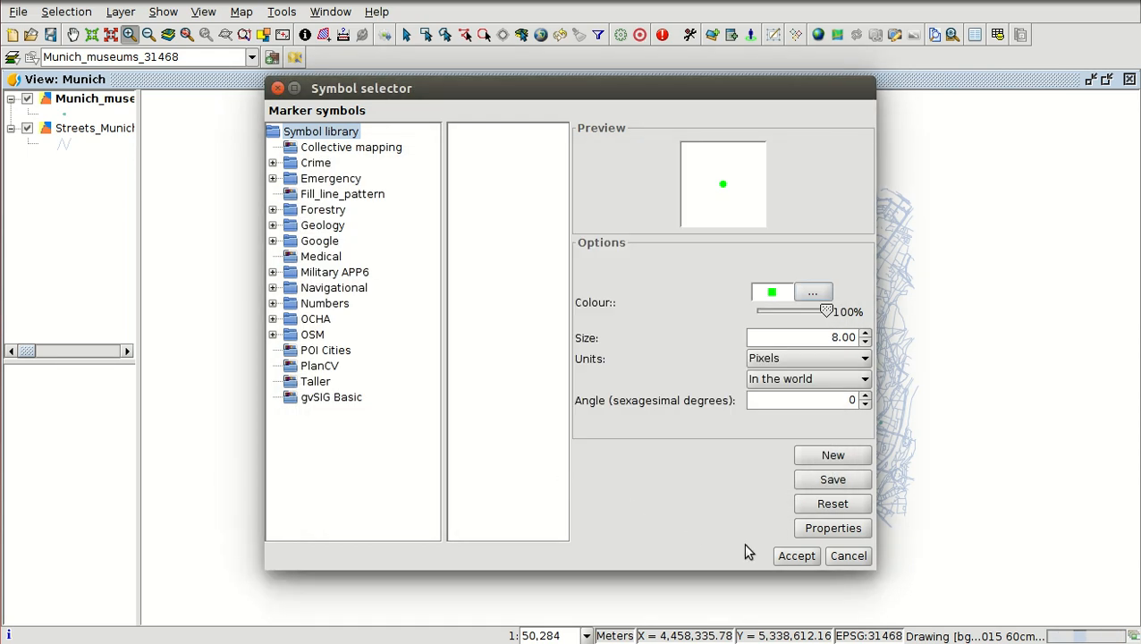
pyautogui.click(789, 556)
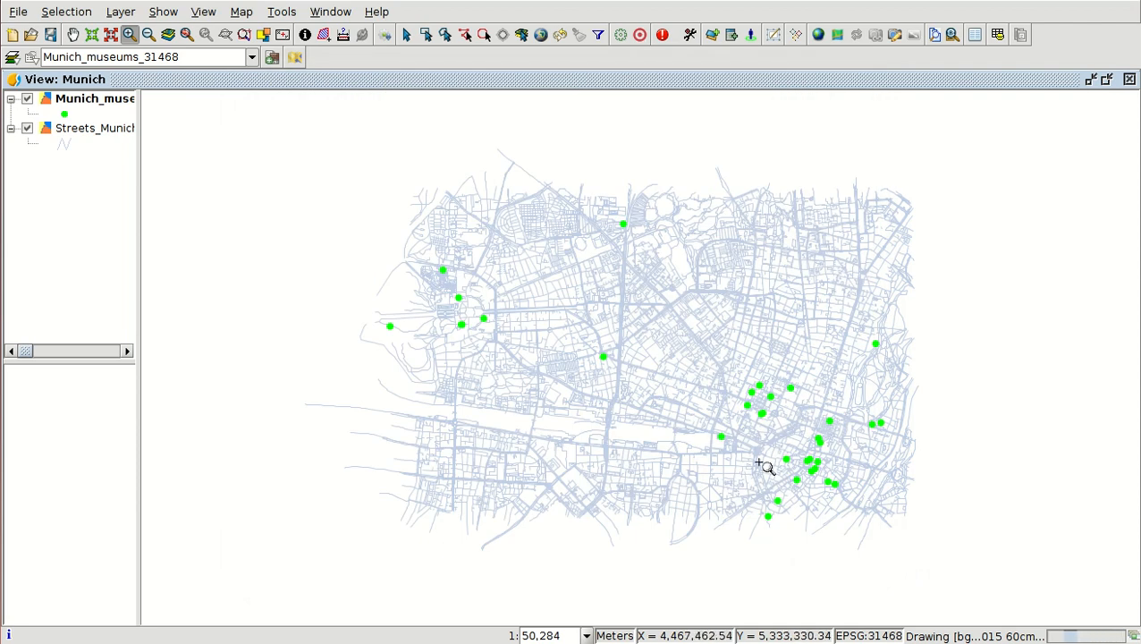